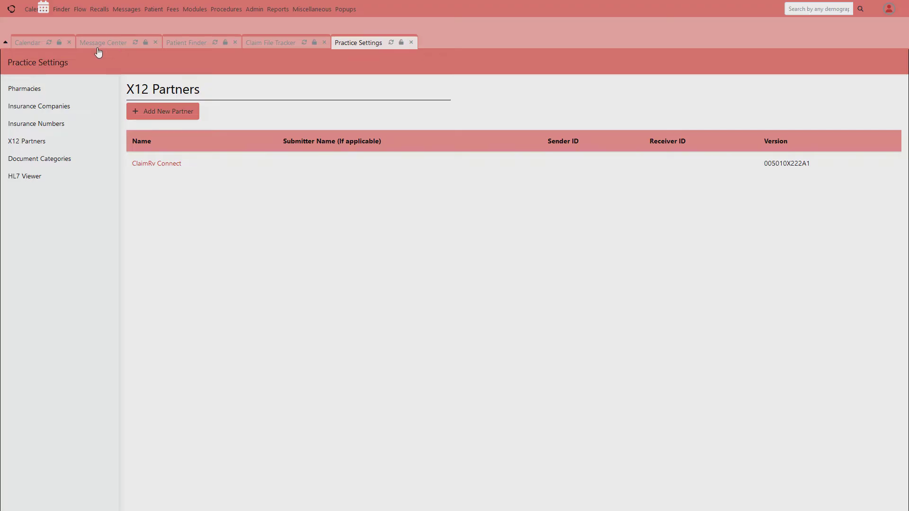
Open the chosen patient's record from Patient Finder and show her five BCBS-billed visits in Visit History
{"action": "left_click", "coordinate": [186, 43]}
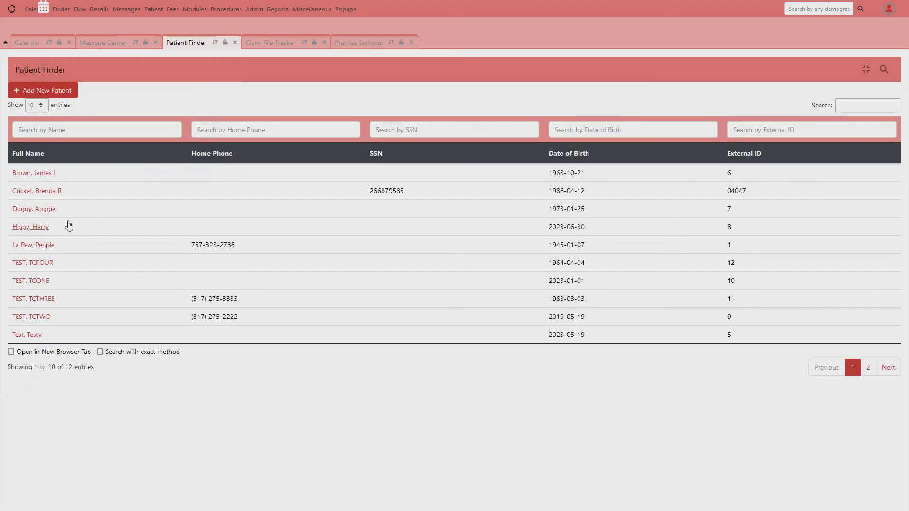
{"action": "left_click", "coordinate": [51, 193]}
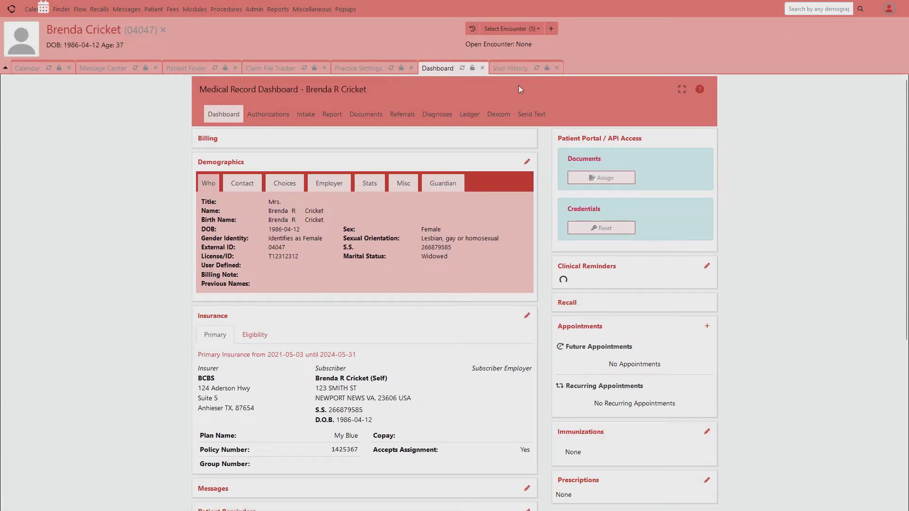
{"action": "left_click", "coordinate": [522, 69]}
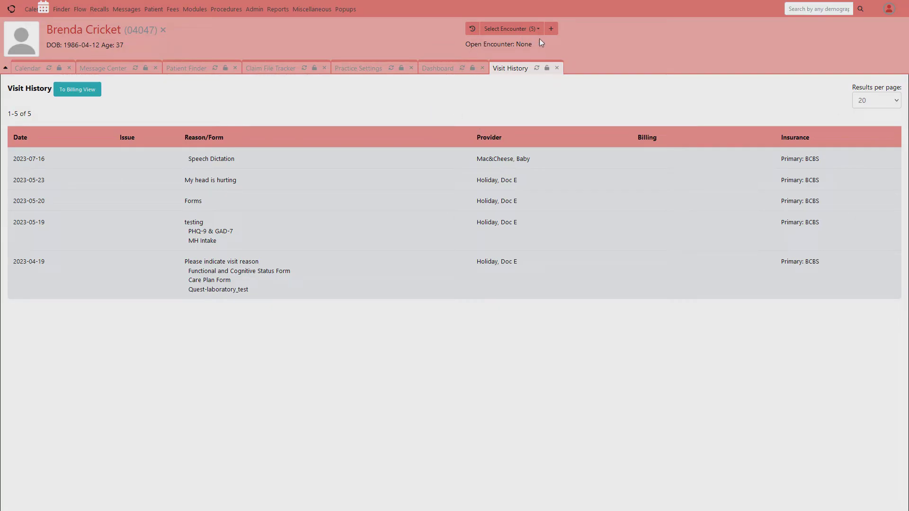
Create an Established Patient encounter with reason 'Testing the billing.' and POS code 11: Office
{"action": "left_click", "coordinate": [550, 28]}
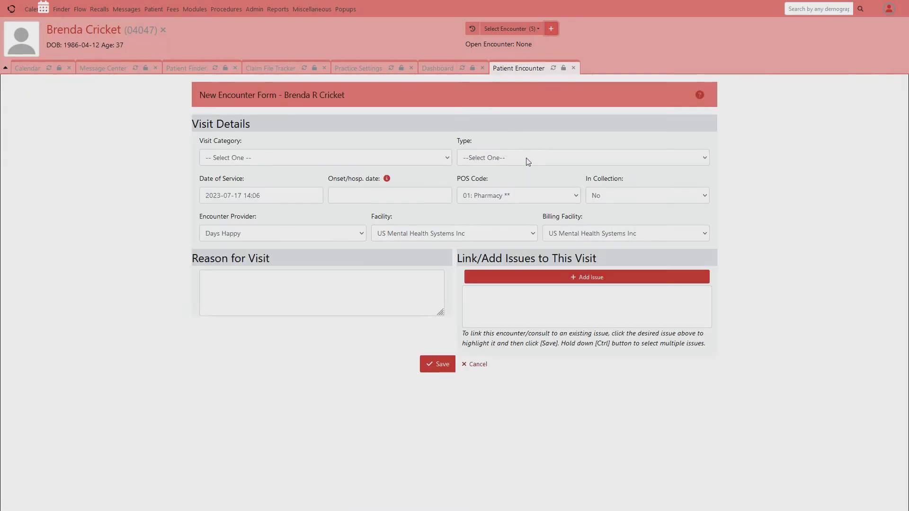
{"action": "left_click", "coordinate": [381, 161]}
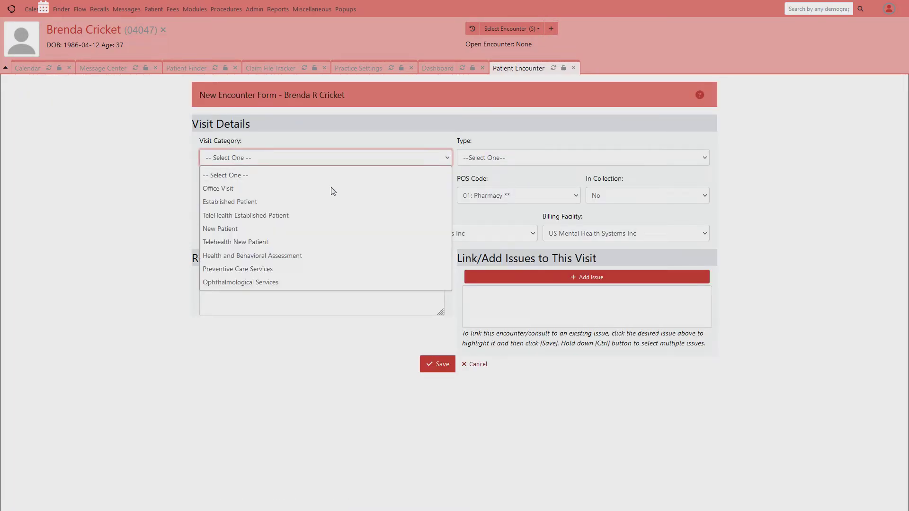
{"action": "left_click", "coordinate": [297, 207]}
{"action": "left_click", "coordinate": [244, 281]}
{"action": "type", "text": "Testin"}
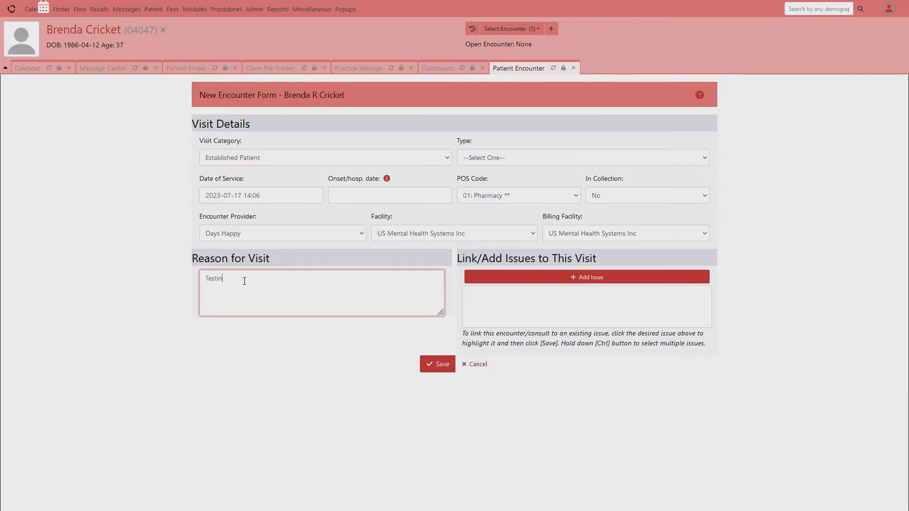
{"action": "type", "text": "g the brlling."}
{"action": "left_click", "coordinate": [516, 197]}
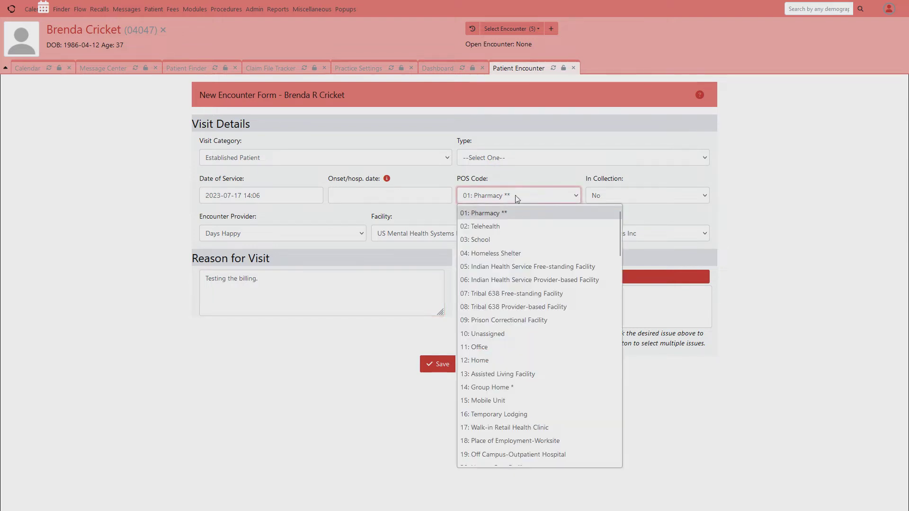
{"action": "left_click", "coordinate": [503, 348]}
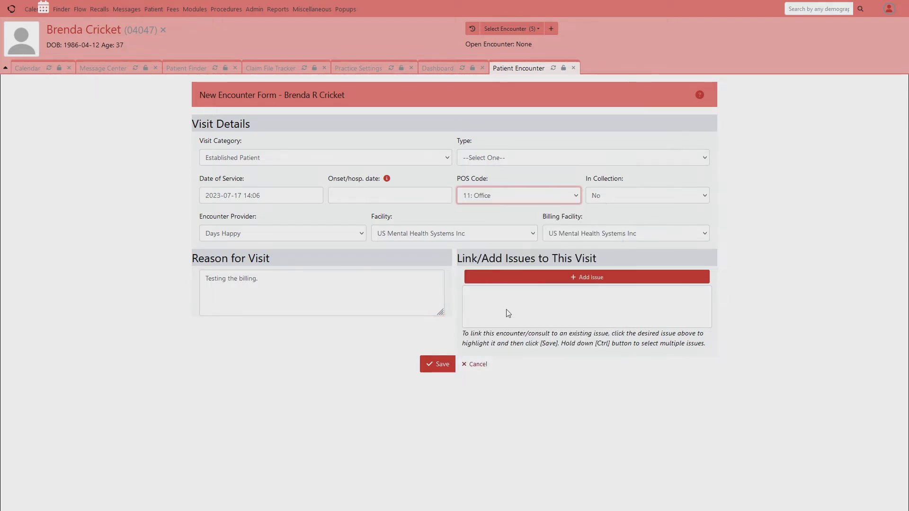
{"action": "left_click", "coordinate": [440, 366]}
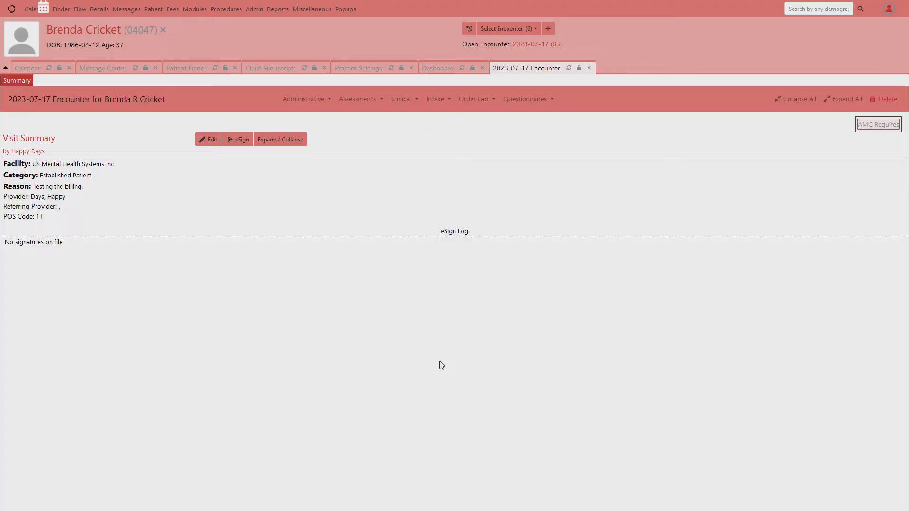
Add a blank SOAP form to the 2023-07-17 encounter from the Clinical forms menu
{"action": "left_click", "coordinate": [400, 101]}
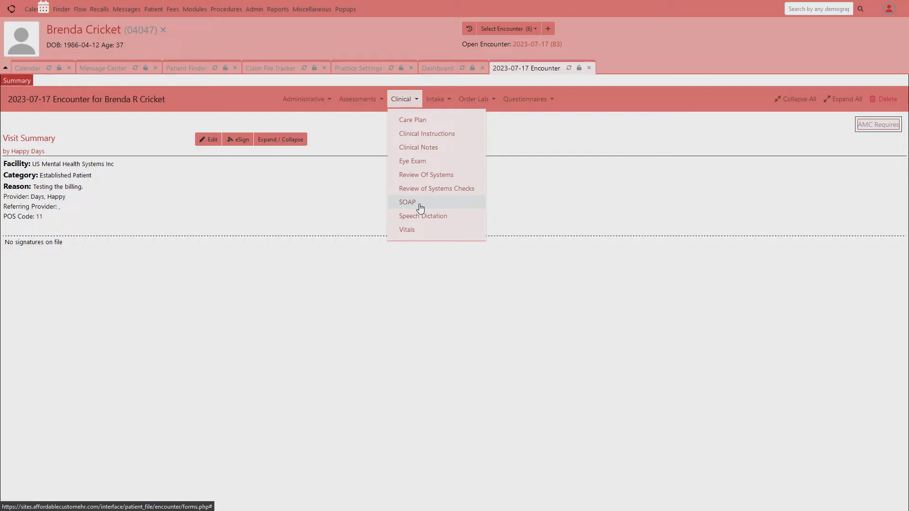
{"action": "left_click", "coordinate": [374, 101]}
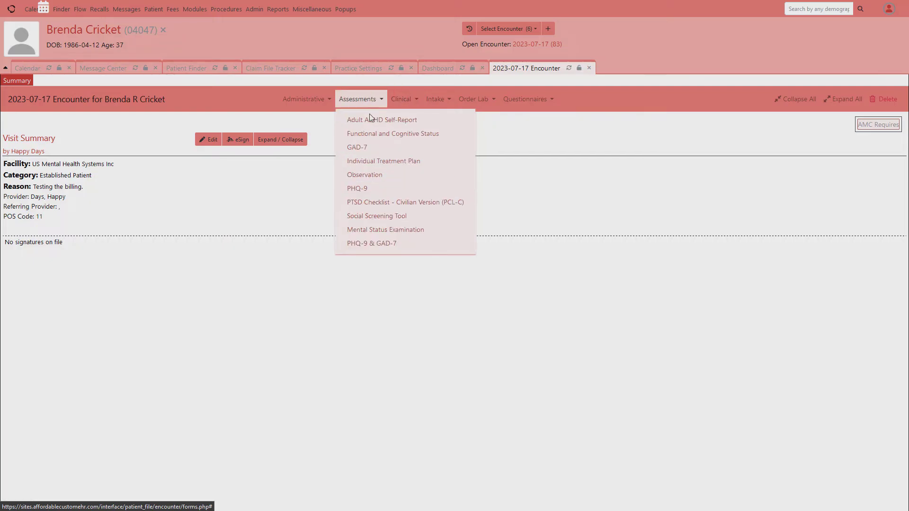
{"action": "left_click", "coordinate": [401, 100]}
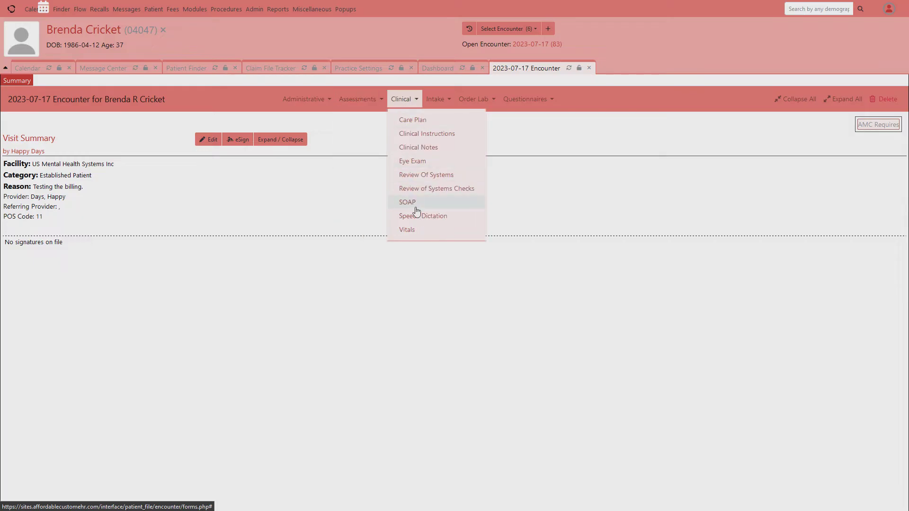
{"action": "left_click", "coordinate": [374, 100]}
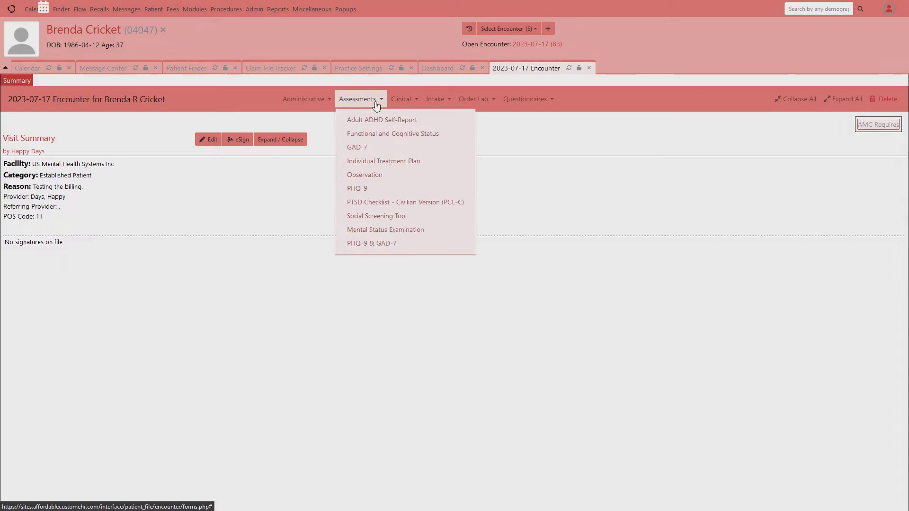
{"action": "left_click", "coordinate": [402, 99]}
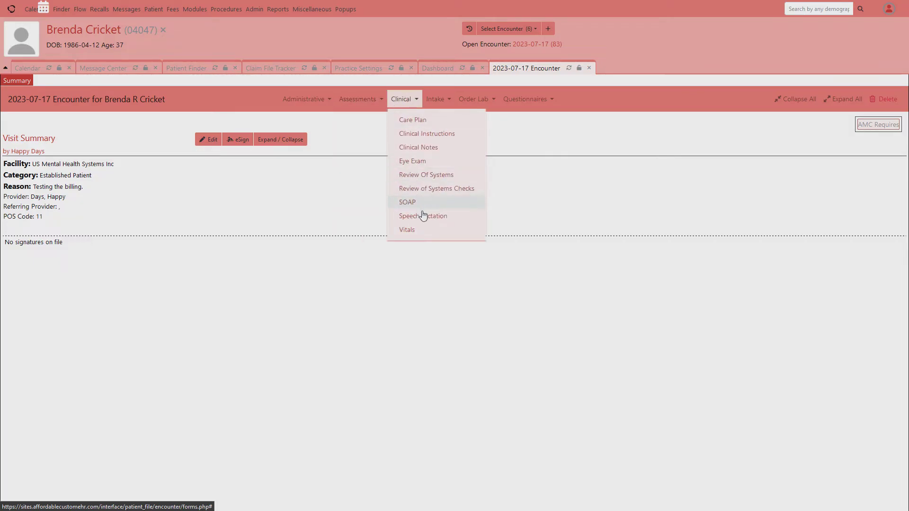
{"action": "left_click", "coordinate": [411, 203]}
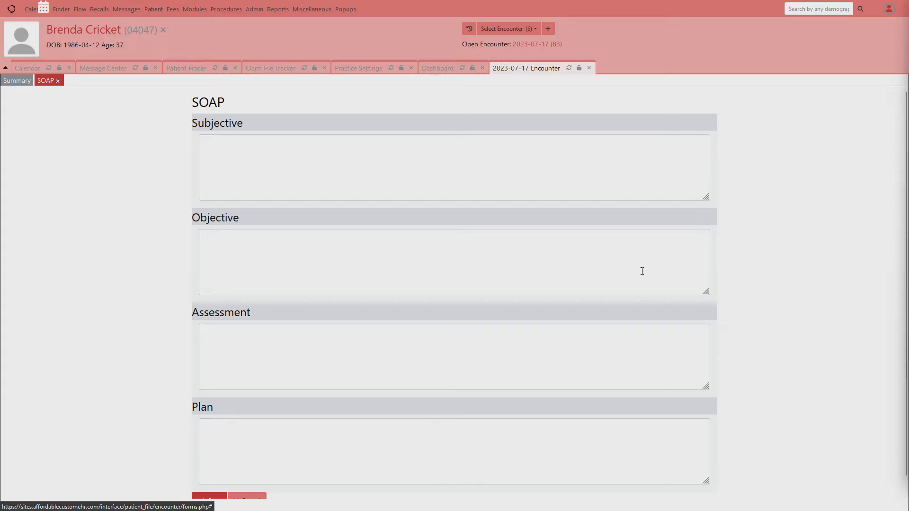
Paste the copied message into Subjective, Objective, Assessment and Plan, then save the SOAP note
{"action": "left_click", "coordinate": [501, 177]}
{"action": "key", "text": "ctrl+v"}
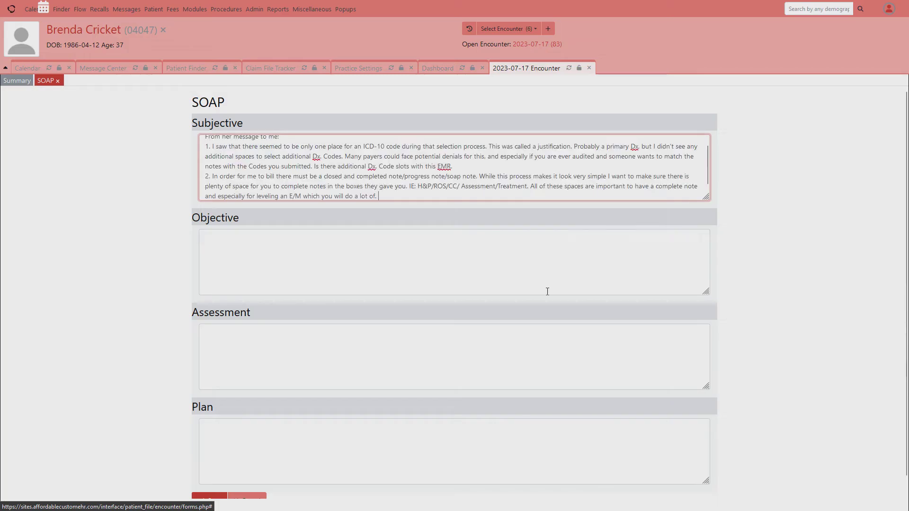
{"action": "left_click", "coordinate": [539, 264]}
{"action": "key", "text": "ctrl+v"}
{"action": "left_click", "coordinate": [526, 345]}
{"action": "key", "text": "ctrl+v"}
{"action": "left_click", "coordinate": [502, 438]}
{"action": "type", "text": "From her message to me: 1. I saw that there seemed to be only one place for an ICD-10 code during that selection process. This was called a justification. Probably a primary Dx, but I didn't see any additional spaces to select additional Dx. Codes. Many payers could face potential denials for this, and especially if you are ever audited and someone wants to match the notes with the Codes you submitted. Is there additional Dx. Code slots with this EMR. 2. In order for me to bill there must be a closed and completed note/progress note/soap note. While this process makes it look very simple I want to make sure there is plenty of space for you to complete notes in the boxes they gave you. IE: H&P/ROS/CC/ Assessment/Treatment. All of these spaces are important to have a complete note and especially for leveling an E/M which you will do a lot of."}
{"action": "scroll", "coordinate": [762, 325], "scroll_direction": "down", "scroll_amount": 1}
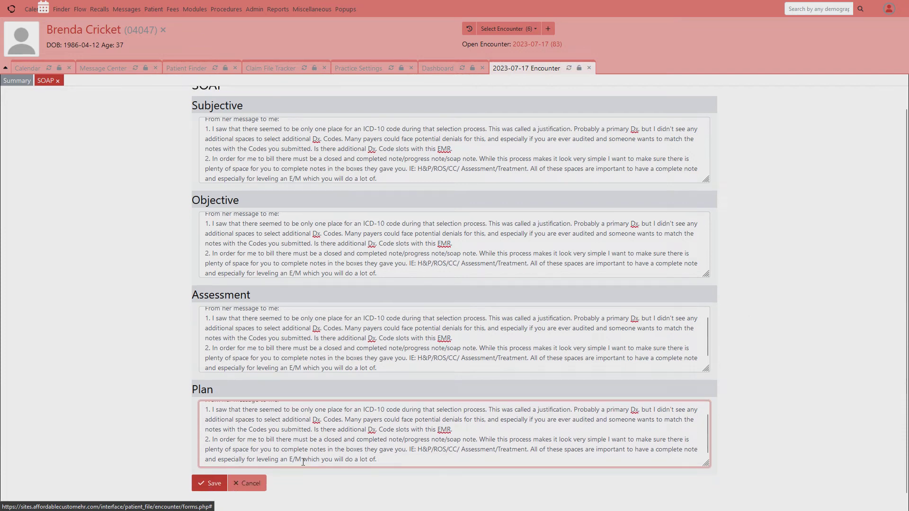
{"action": "left_click", "coordinate": [209, 483]}
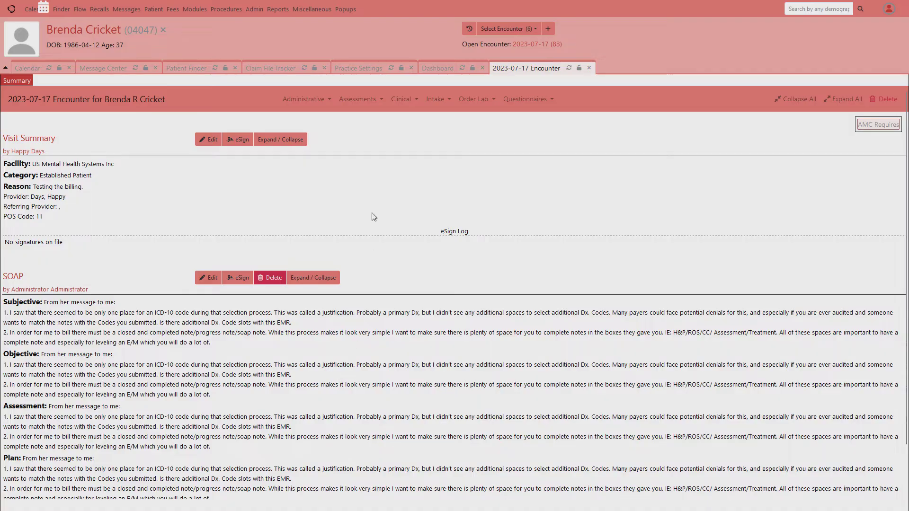
Add a GAD-7 form: Several days, Not at all, More than half the days, Nearly every day for the first four questions
{"action": "left_click", "coordinate": [400, 105]}
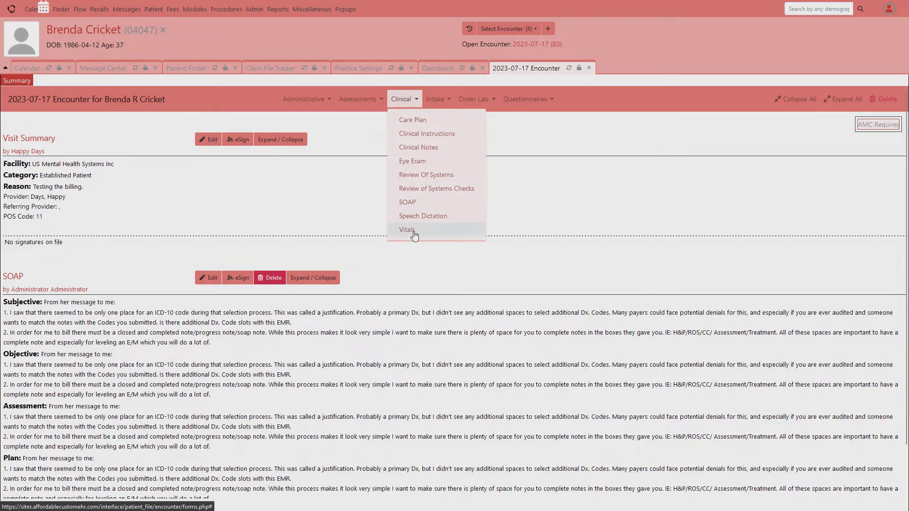
{"action": "left_click", "coordinate": [361, 99]}
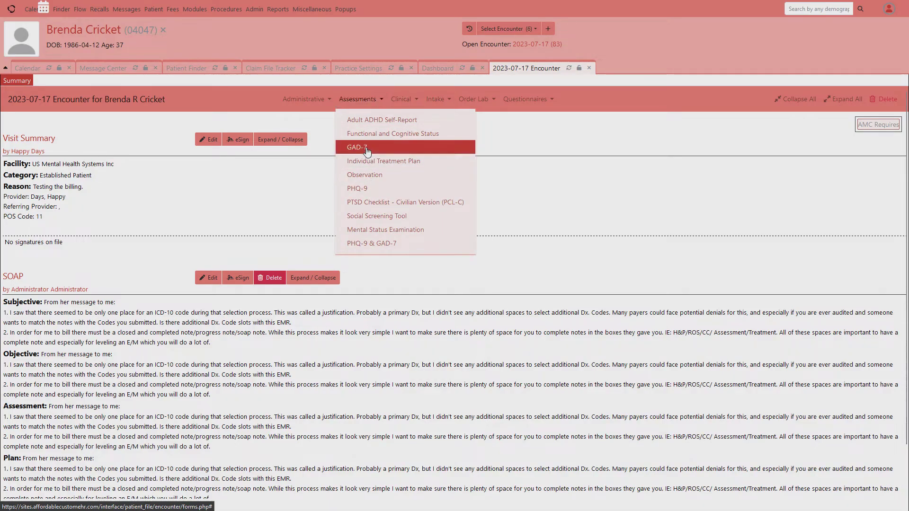
{"action": "left_click", "coordinate": [362, 147]}
{"action": "left_click", "coordinate": [529, 162]}
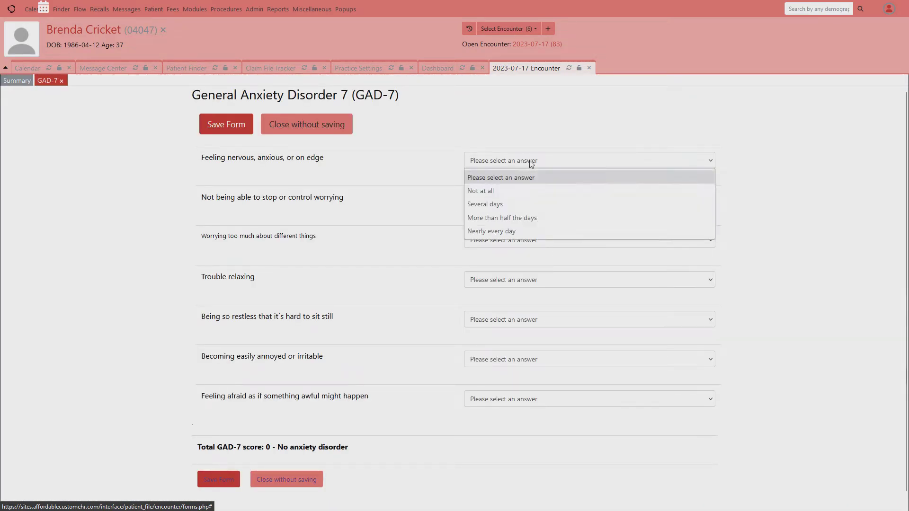
{"action": "left_click", "coordinate": [529, 209]}
{"action": "left_click", "coordinate": [529, 203]}
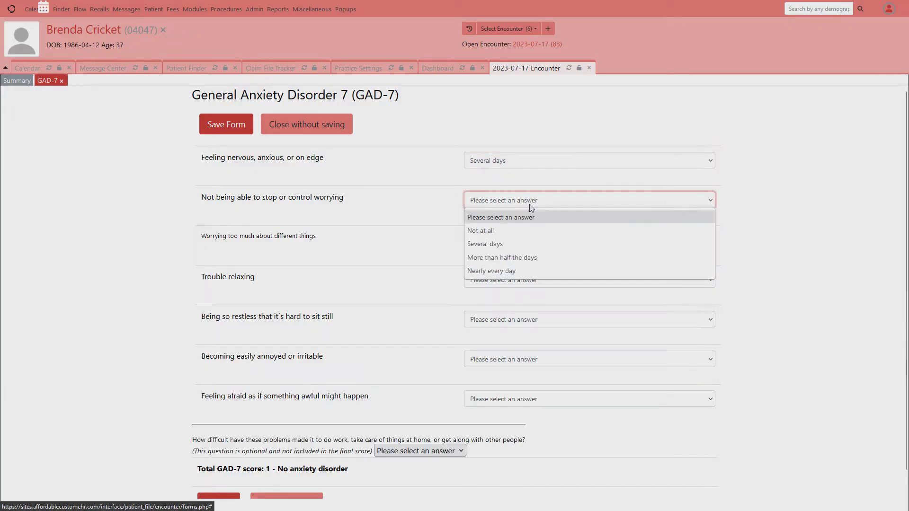
{"action": "left_click", "coordinate": [527, 230]}
{"action": "left_click", "coordinate": [525, 241]}
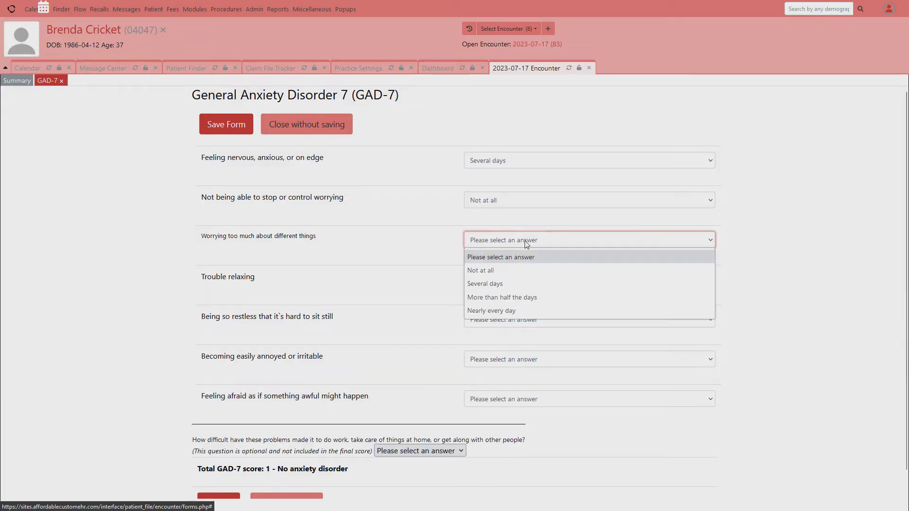
{"action": "left_click", "coordinate": [521, 298]}
{"action": "left_click", "coordinate": [523, 284]}
{"action": "left_click", "coordinate": [516, 350]}
Answer More than half the days, Several days, Nearly every day, set Very difficult, and save
{"action": "left_click", "coordinate": [522, 320]}
{"action": "left_click", "coordinate": [518, 378]}
{"action": "left_click", "coordinate": [513, 359]}
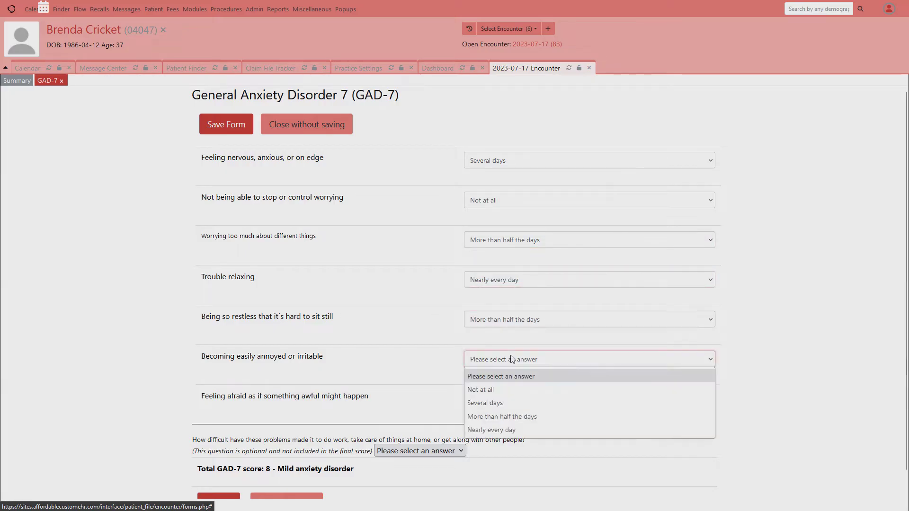
{"action": "left_click", "coordinate": [514, 405]}
{"action": "scroll", "coordinate": [525, 374], "scroll_direction": "down", "scroll_amount": 1}
{"action": "left_click", "coordinate": [529, 375]}
{"action": "left_click", "coordinate": [509, 442]}
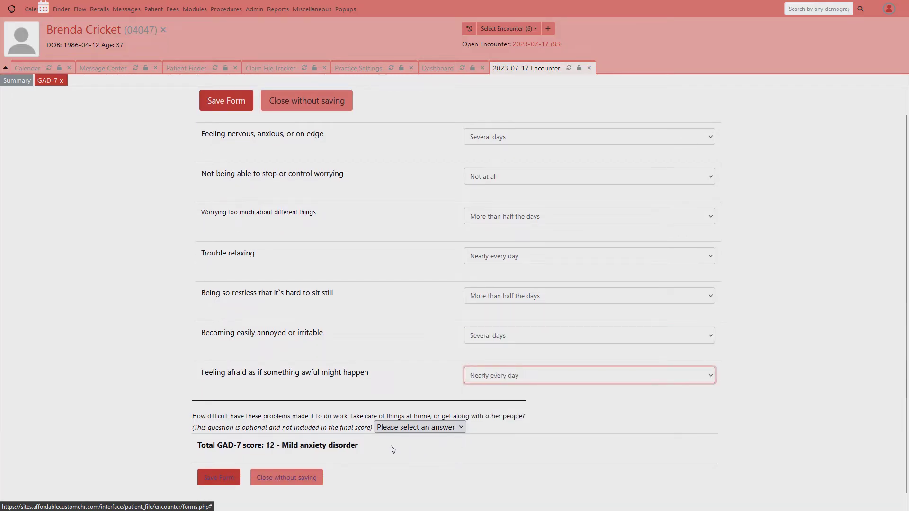
{"action": "left_click", "coordinate": [407, 427]}
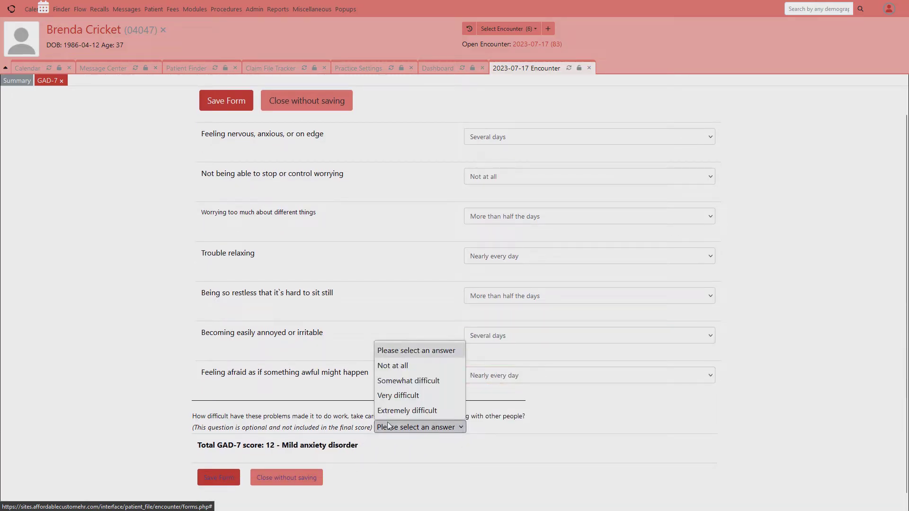
{"action": "left_click", "coordinate": [401, 395]}
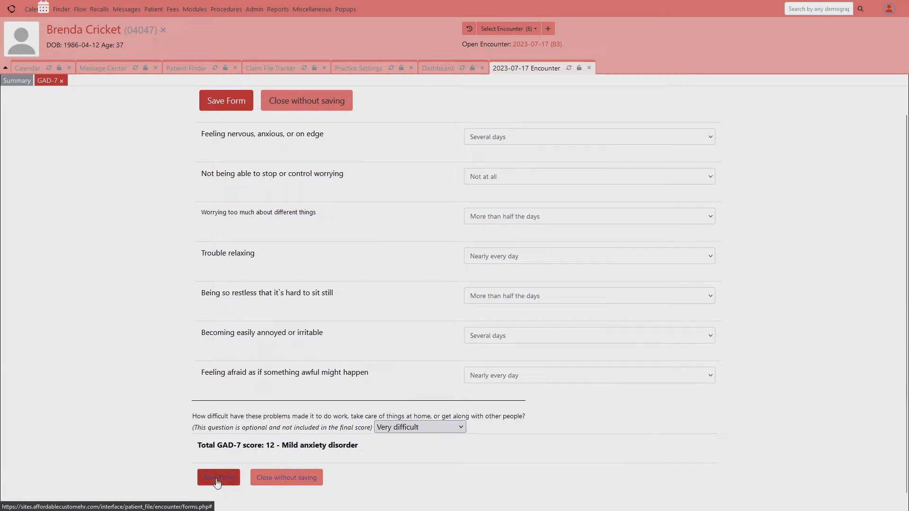
{"action": "left_click", "coordinate": [221, 478]}
{"action": "scroll", "coordinate": [265, 417], "scroll_direction": "down", "scroll_amount": 3}
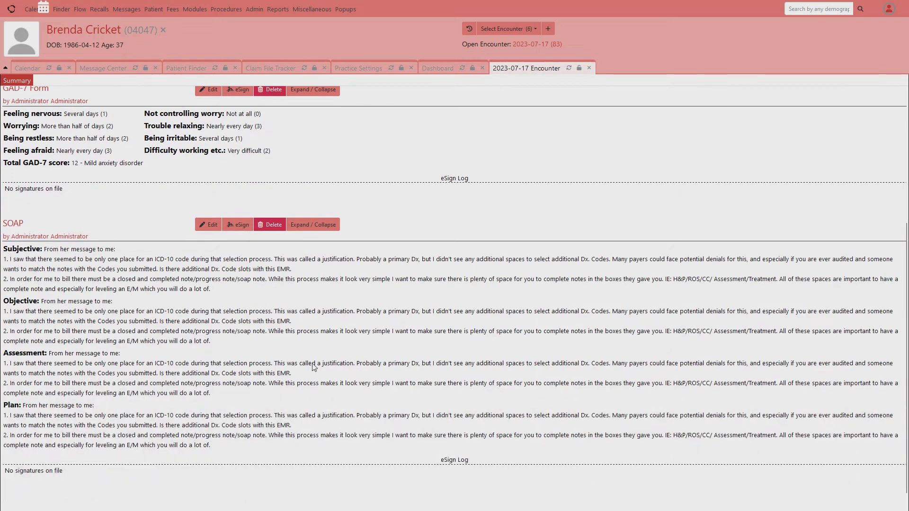
{"action": "scroll", "coordinate": [258, 392], "scroll_direction": "up", "scroll_amount": 3}
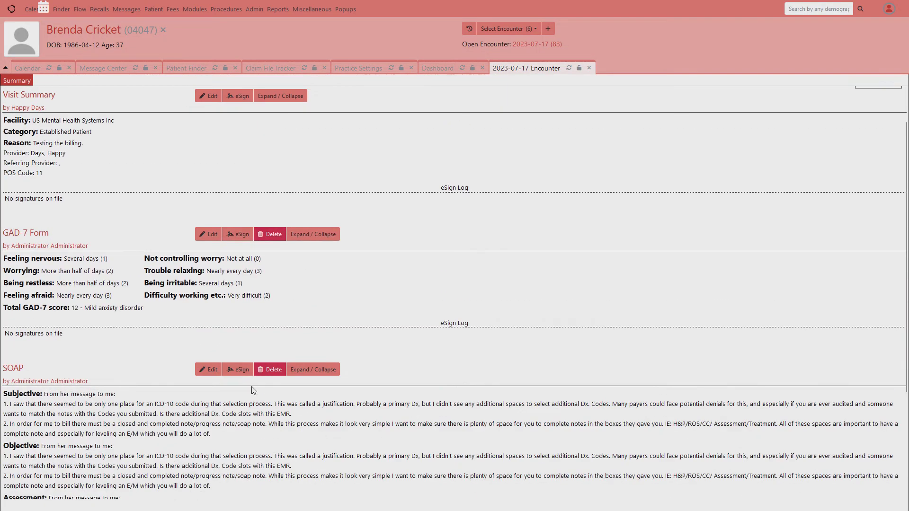
{"action": "left_click", "coordinate": [209, 370]}
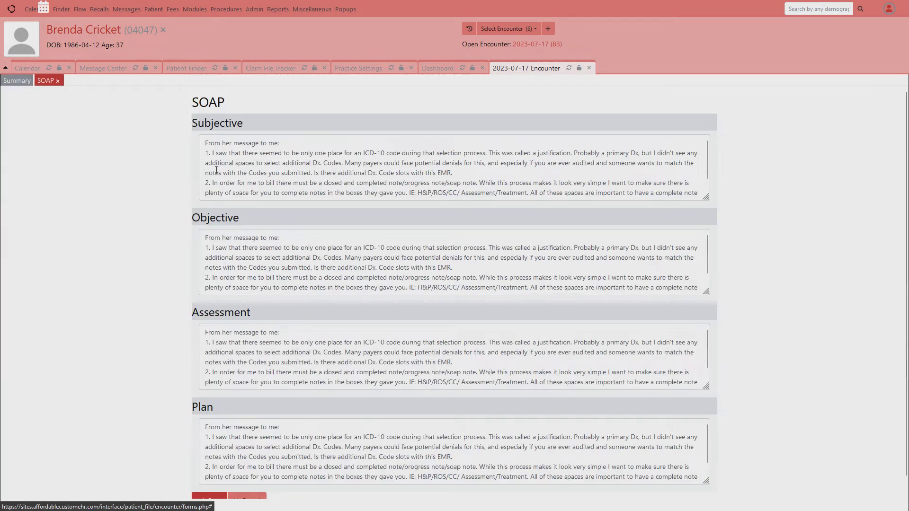
{"action": "left_click", "coordinate": [57, 81]}
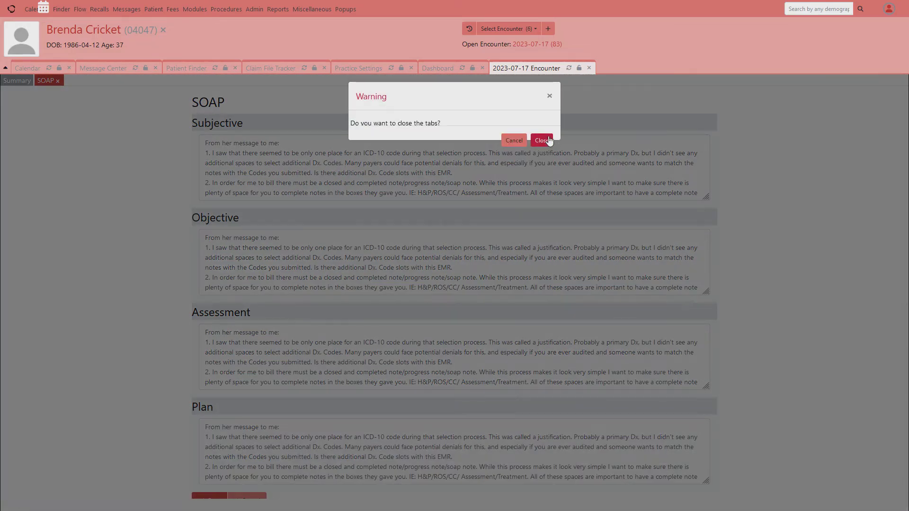
{"action": "left_click", "coordinate": [541, 140]}
{"action": "scroll", "coordinate": [345, 299], "scroll_direction": "down", "scroll_amount": 2}
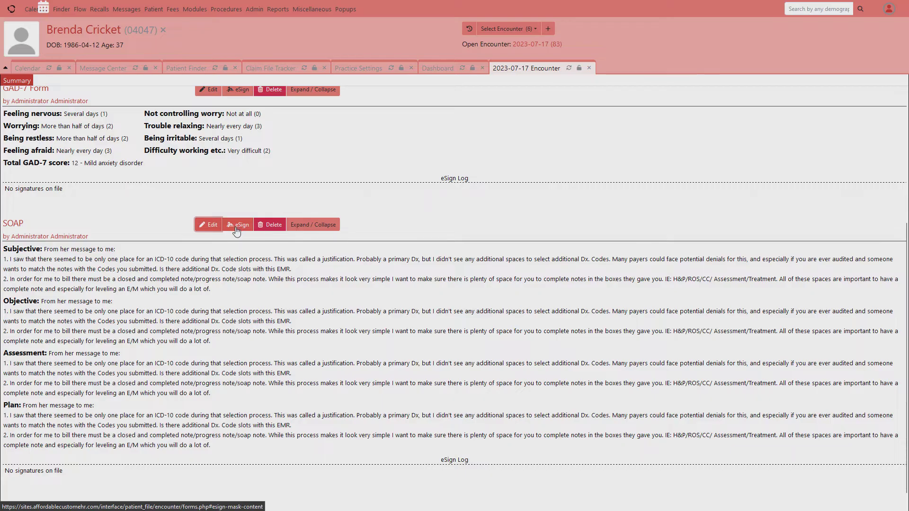
{"action": "scroll", "coordinate": [236, 229], "scroll_direction": "up", "scroll_amount": 2}
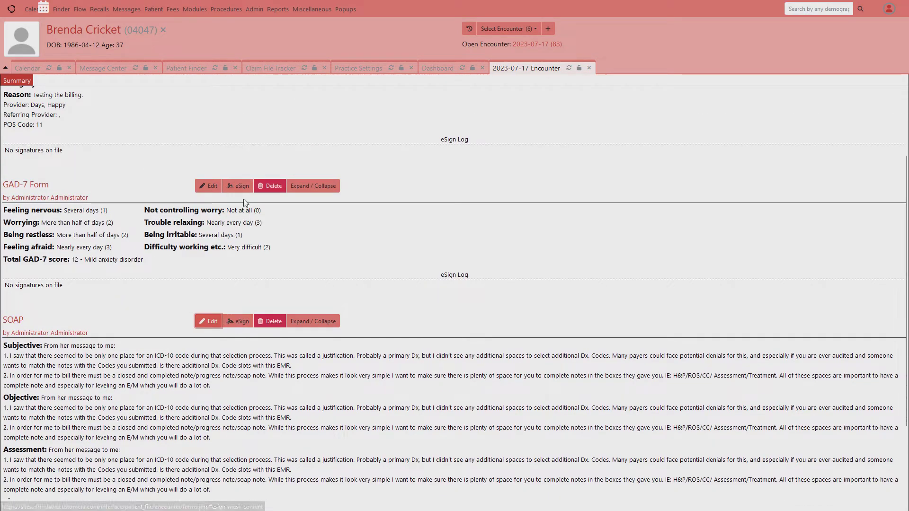
{"action": "scroll", "coordinate": [305, 203], "scroll_direction": "up", "scroll_amount": 2}
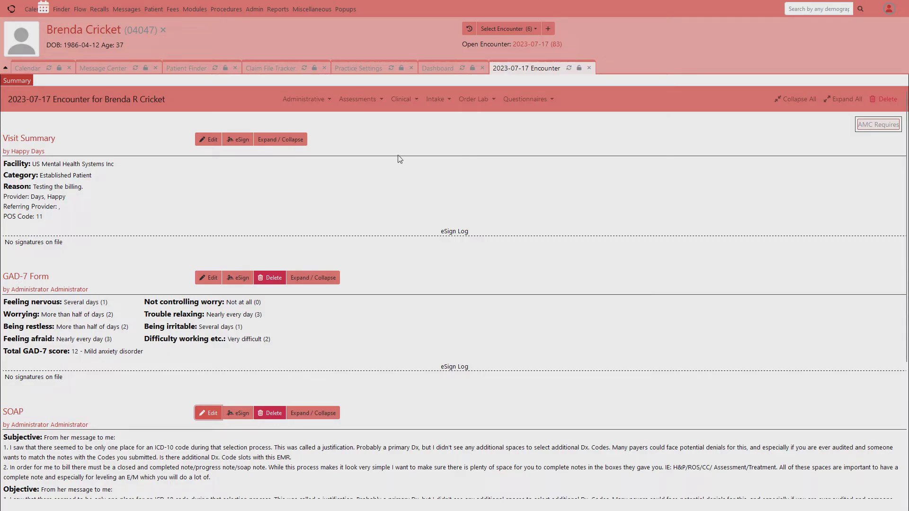
Open the Fee Sheet for the 2023-07-17 encounter
{"action": "left_click", "coordinate": [325, 100]}
{"action": "left_click", "coordinate": [321, 123]}
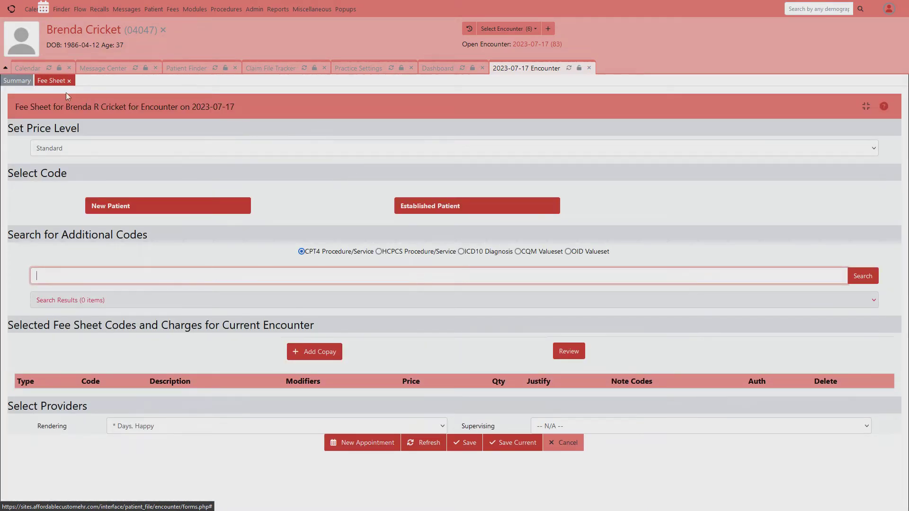
{"action": "left_click", "coordinate": [69, 81]}
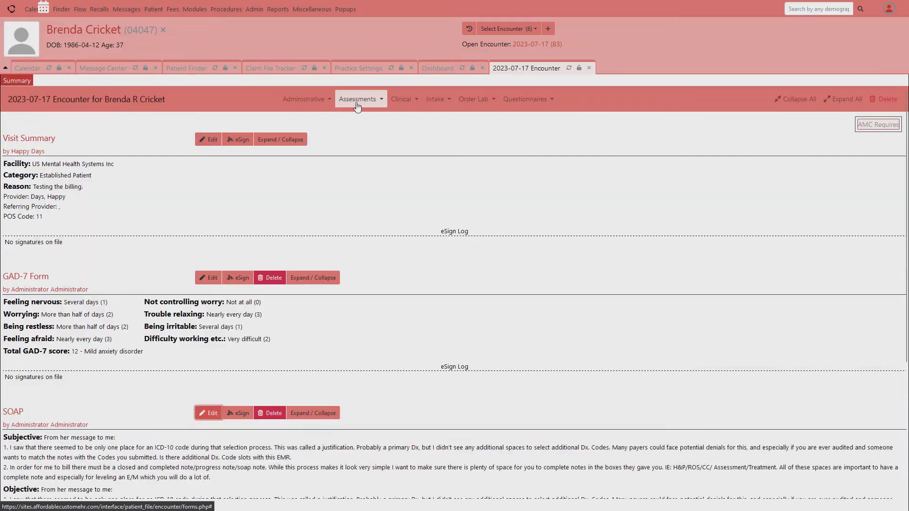
{"action": "left_click", "coordinate": [310, 101]}
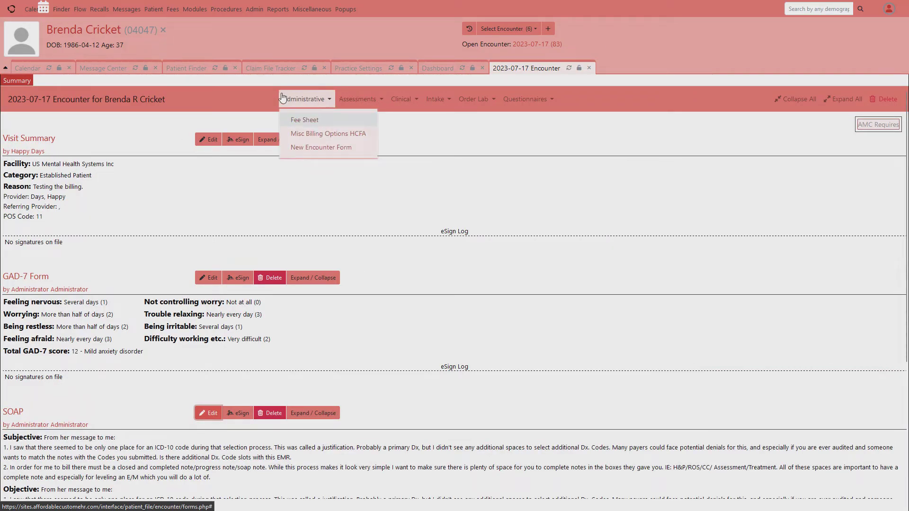
{"action": "mouse_move", "coordinate": [165, 15]}
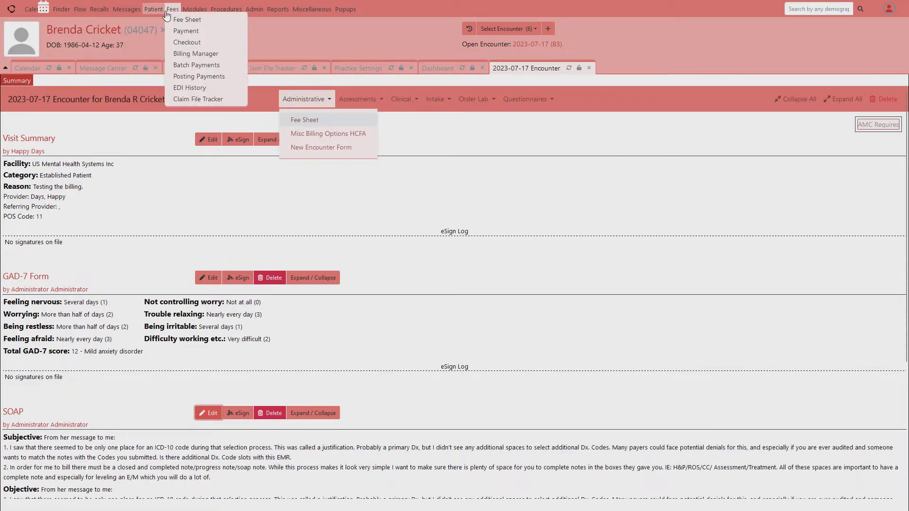
{"action": "left_click", "coordinate": [305, 120]}
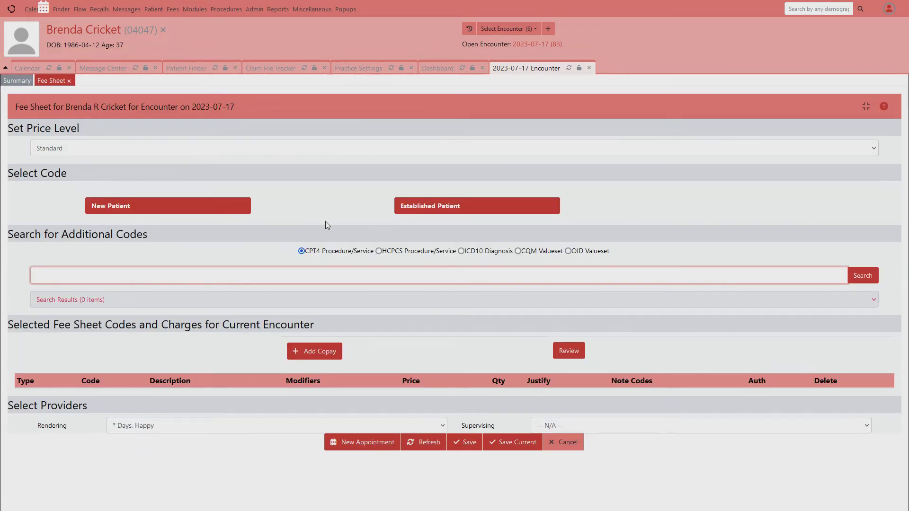
Search CPT4 codes for '99' and add 99213 as a charge
{"action": "left_click", "coordinate": [334, 277]}
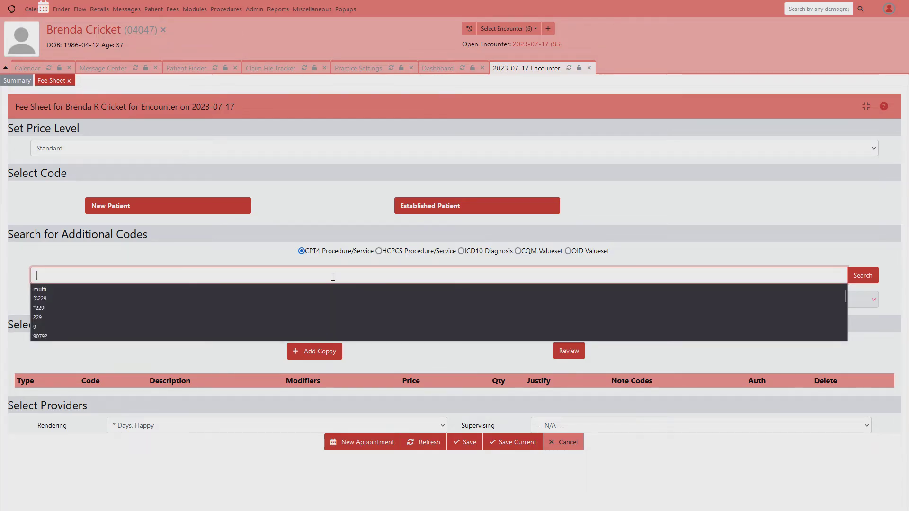
{"action": "type", "text": "99"}
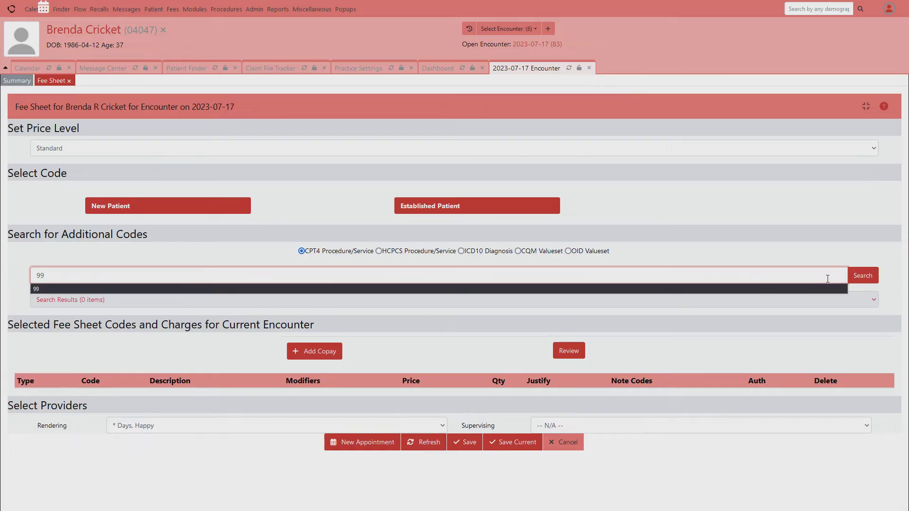
{"action": "left_click", "coordinate": [862, 276]}
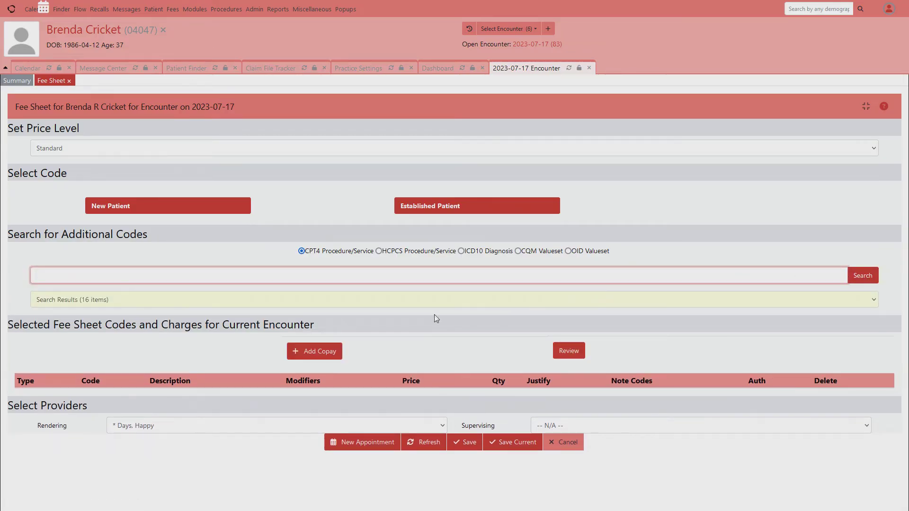
{"action": "left_click", "coordinate": [87, 302]}
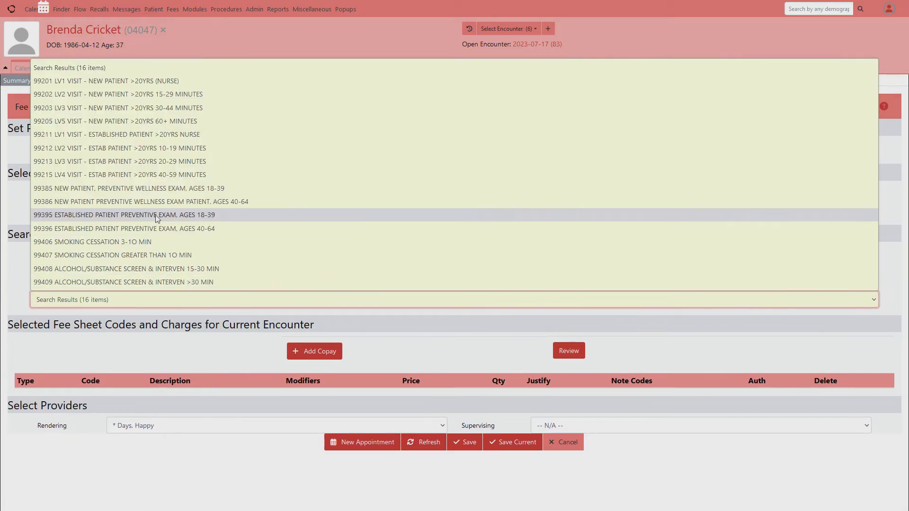
{"action": "key", "text": "Up"}
{"action": "key", "text": "Up"}
{"action": "key", "text": "Return"}
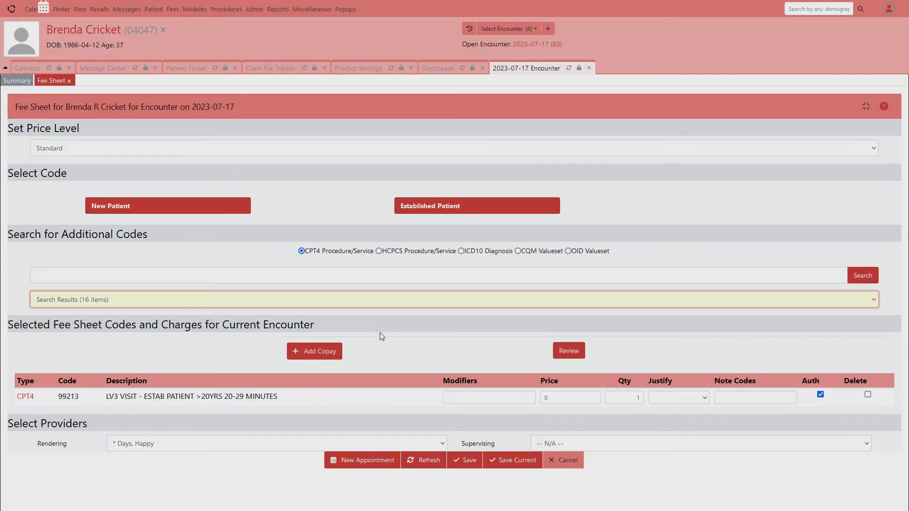
Search ICD10 diagnoses for 'f3' and add F31.13 to the fee sheet
{"action": "left_click", "coordinate": [460, 251]}
{"action": "left_click", "coordinate": [456, 274]}
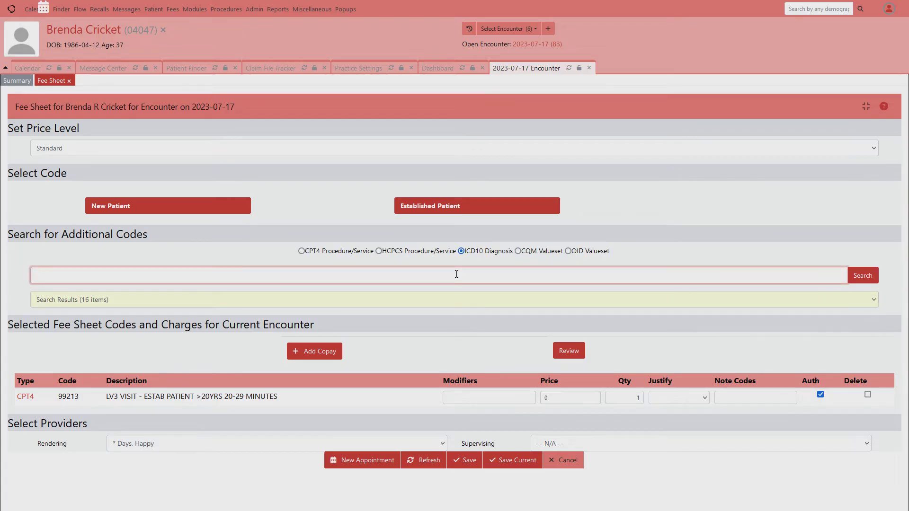
{"action": "type", "text": "f3"}
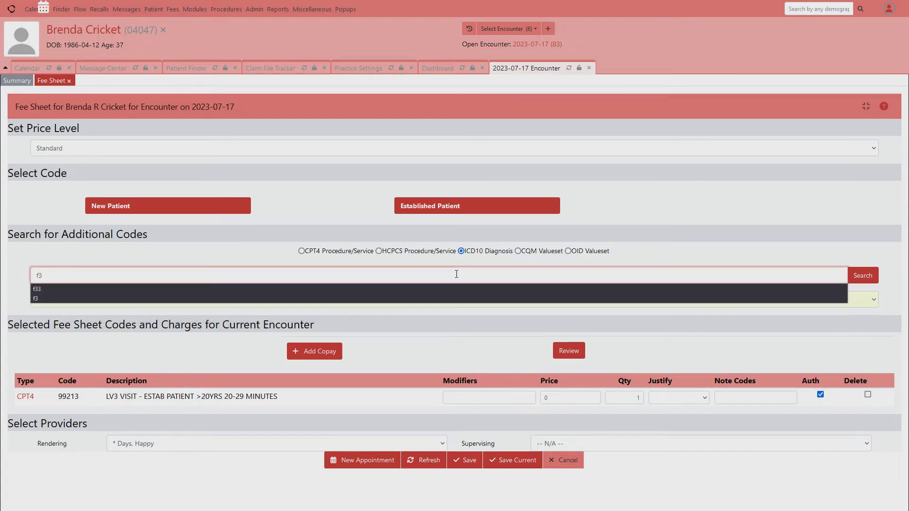
{"action": "left_click", "coordinate": [862, 275]}
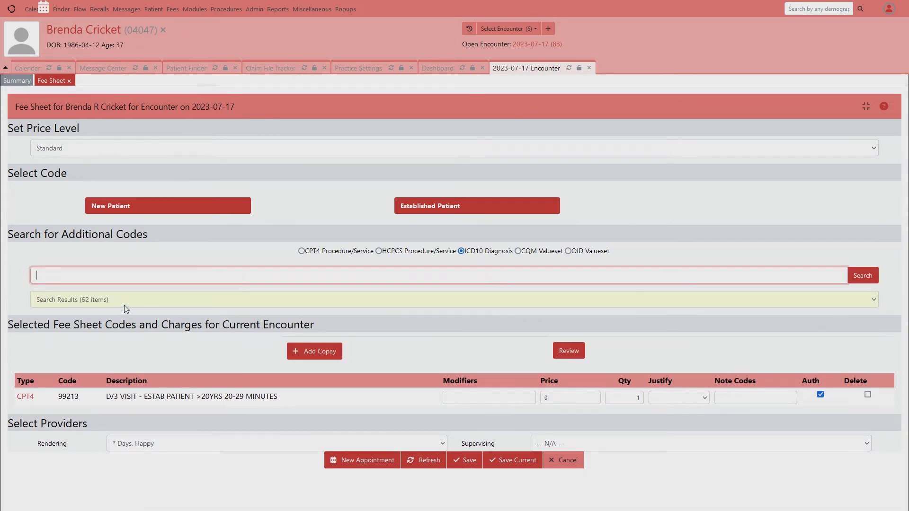
{"action": "left_click", "coordinate": [126, 299]}
{"action": "left_click", "coordinate": [131, 211]}
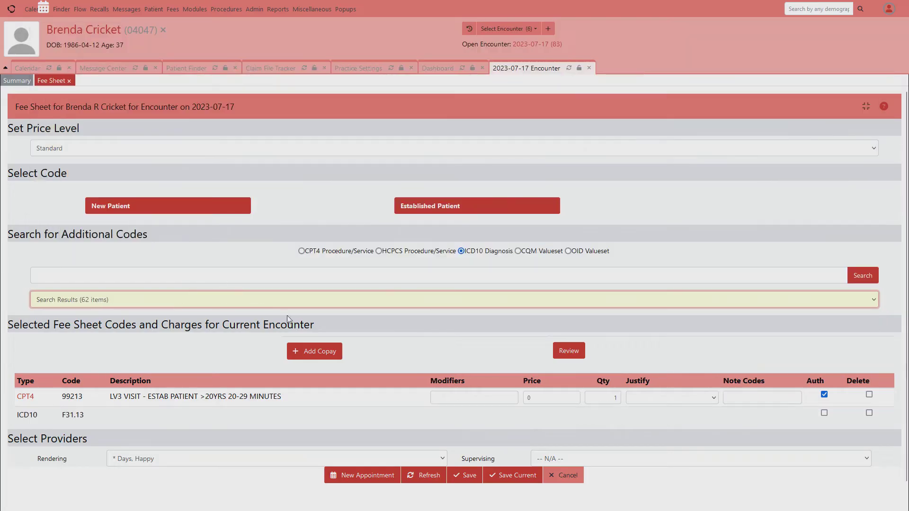
Add F31.31 and F31.32 from the same diagnosis search results
{"action": "scroll", "coordinate": [401, 435], "scroll_direction": "down", "scroll_amount": 1}
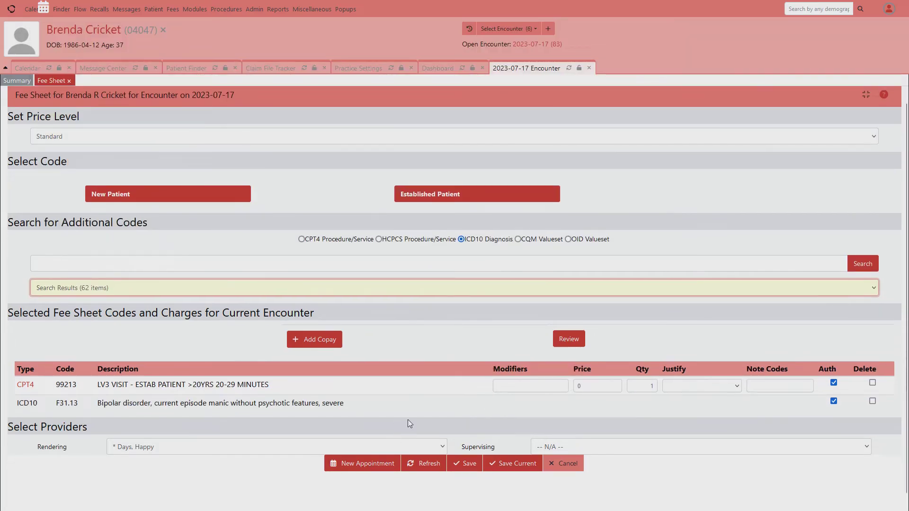
{"action": "left_click", "coordinate": [528, 296]}
{"action": "scroll", "coordinate": [232, 236], "scroll_direction": "down", "scroll_amount": 1}
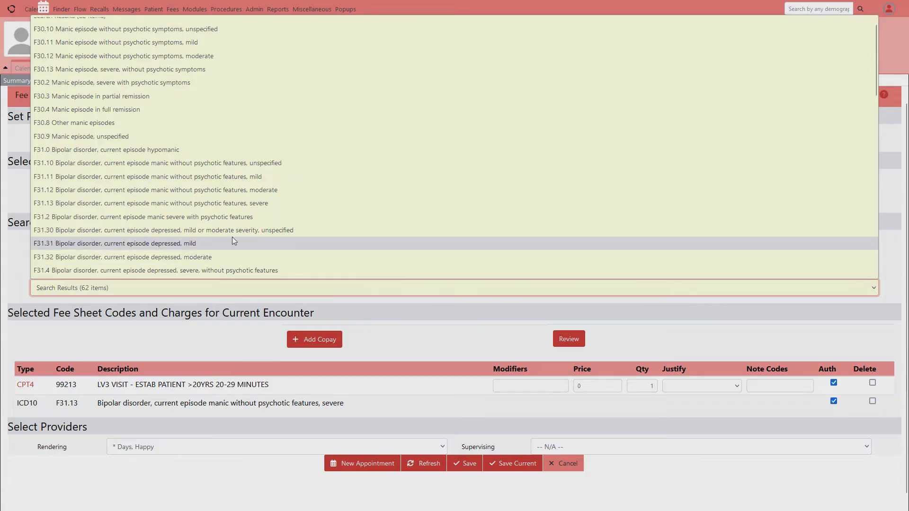
{"action": "left_click", "coordinate": [231, 237]}
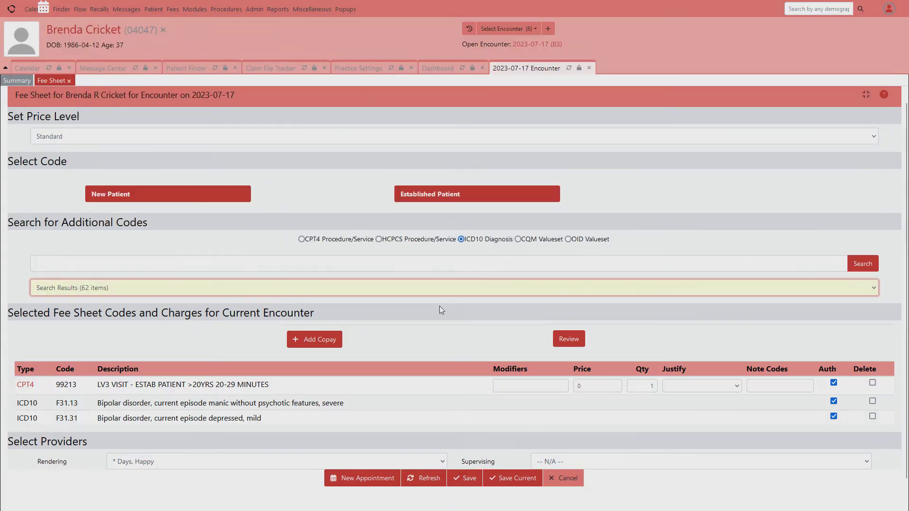
{"action": "left_click", "coordinate": [422, 287]}
{"action": "scroll", "coordinate": [220, 265], "scroll_direction": "down", "scroll_amount": 1}
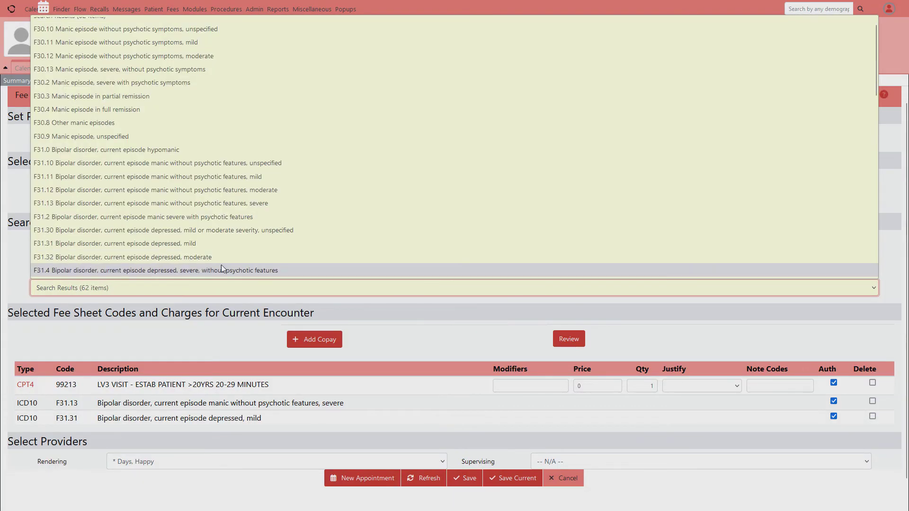
{"action": "left_click", "coordinate": [191, 258]}
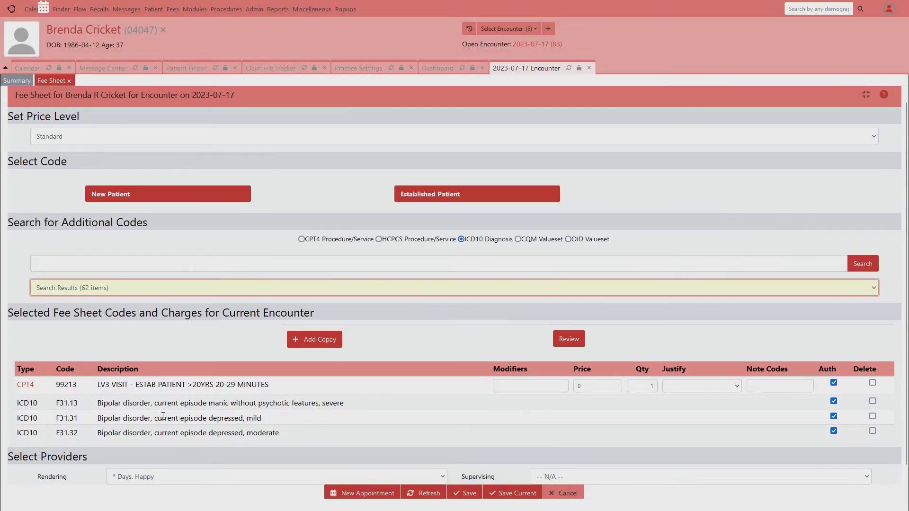
Justify the 99213 charge with ICD10 F31.13, F31.31 and F31.32
{"action": "left_click", "coordinate": [702, 386]}
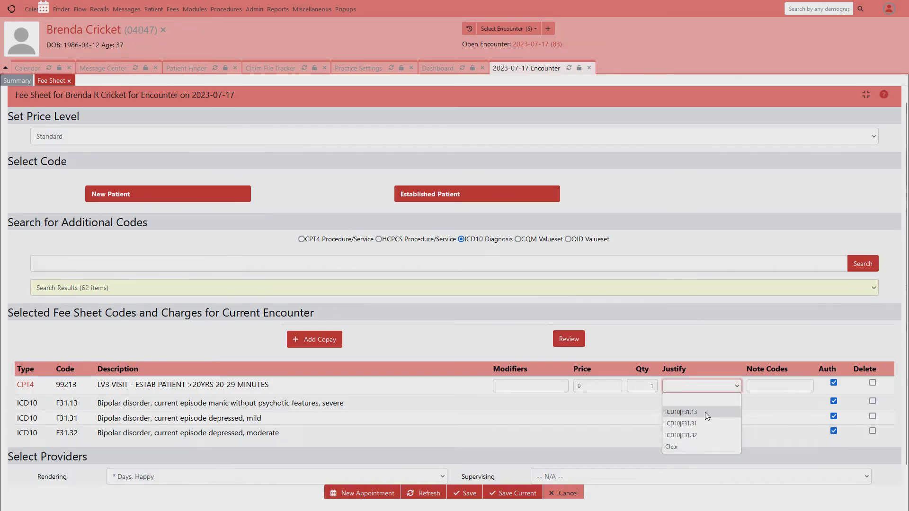
{"action": "left_click", "coordinate": [729, 411]}
{"action": "left_click", "coordinate": [717, 387]}
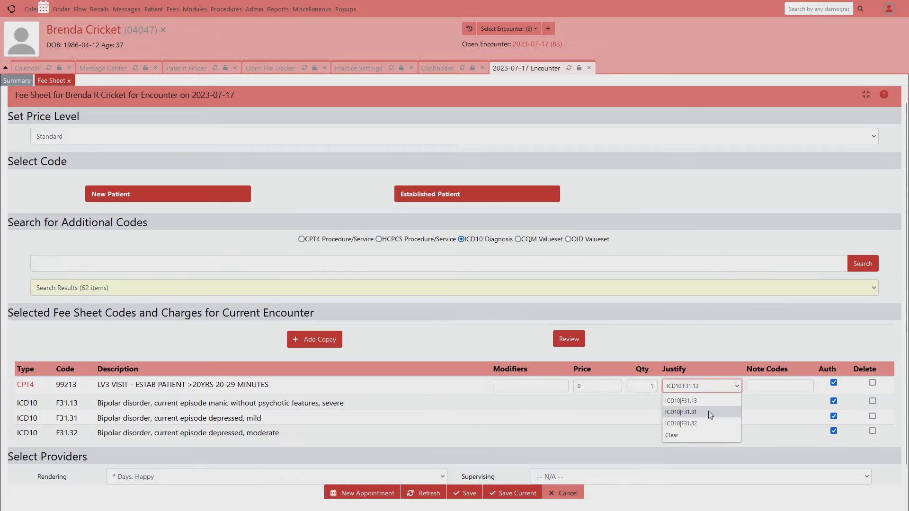
{"action": "left_click", "coordinate": [708, 411]}
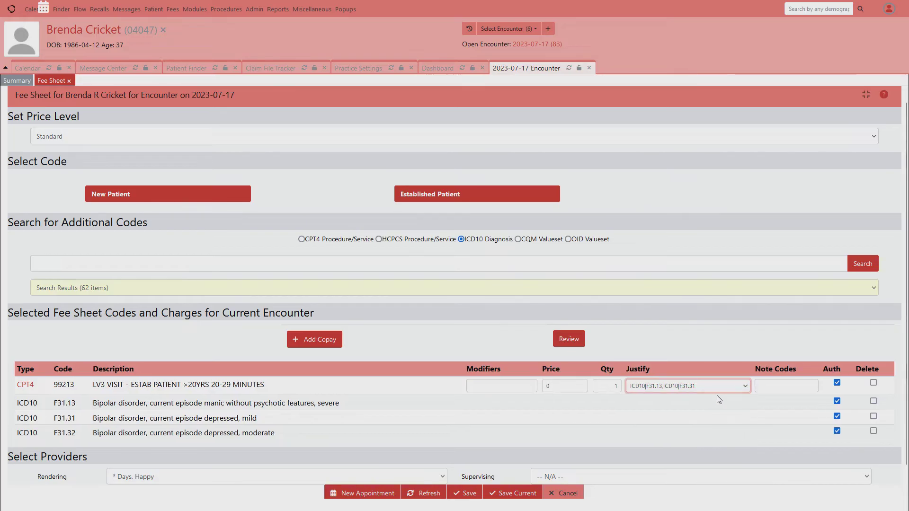
{"action": "left_click", "coordinate": [716, 388]}
{"action": "left_click", "coordinate": [686, 411]}
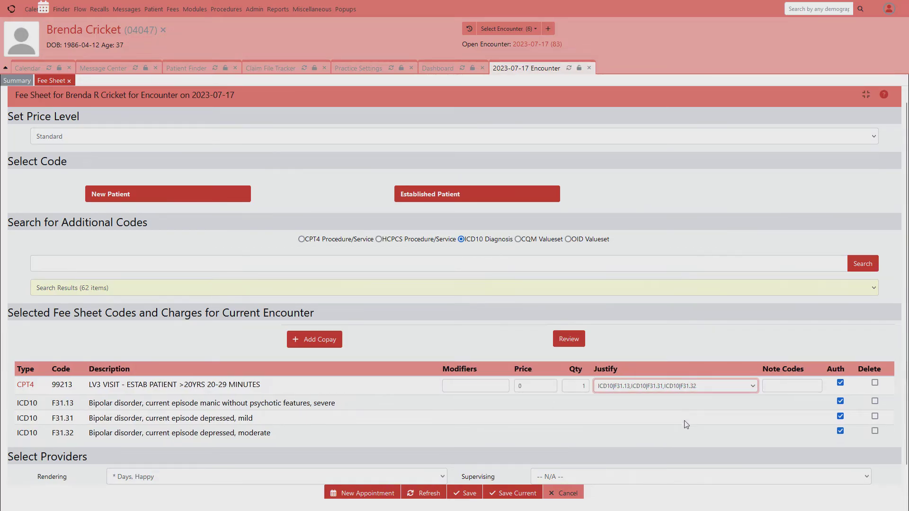
{"action": "left_click", "coordinate": [752, 387]}
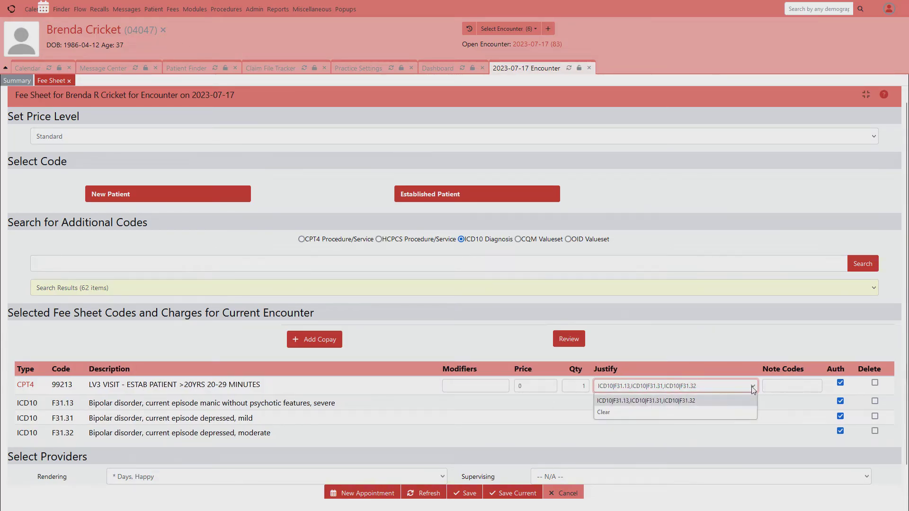
{"action": "left_click", "coordinate": [697, 359]}
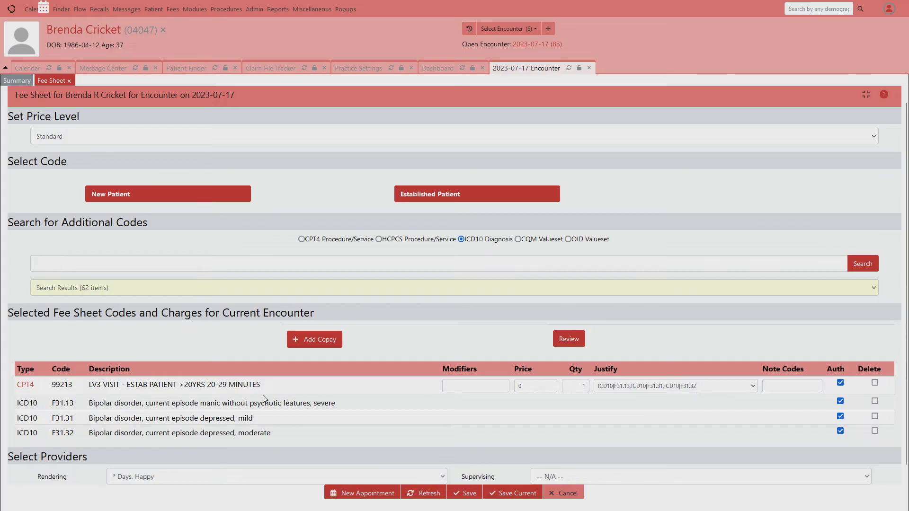
{"action": "scroll", "coordinate": [310, 386], "scroll_direction": "down", "scroll_amount": 1}
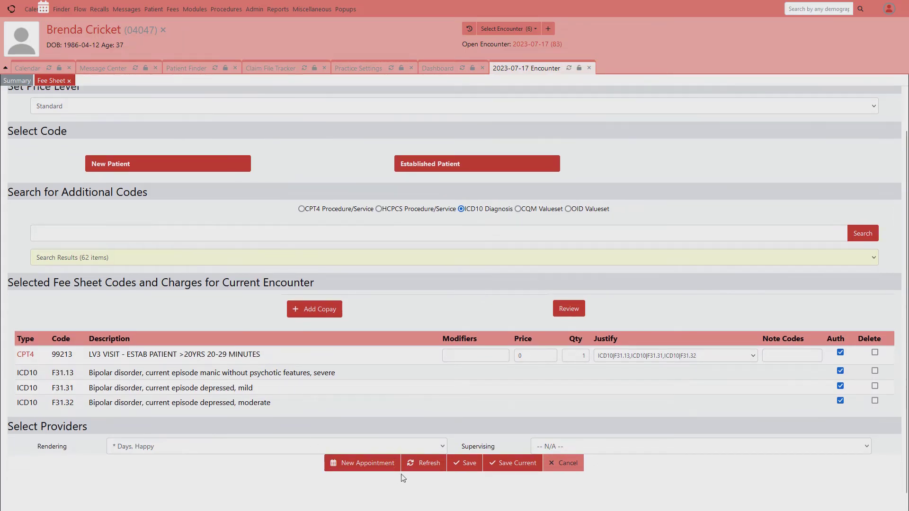
Save the fee sheet and select the unbilled 99213 code text in the Billing Manager
{"action": "left_click", "coordinate": [469, 463]}
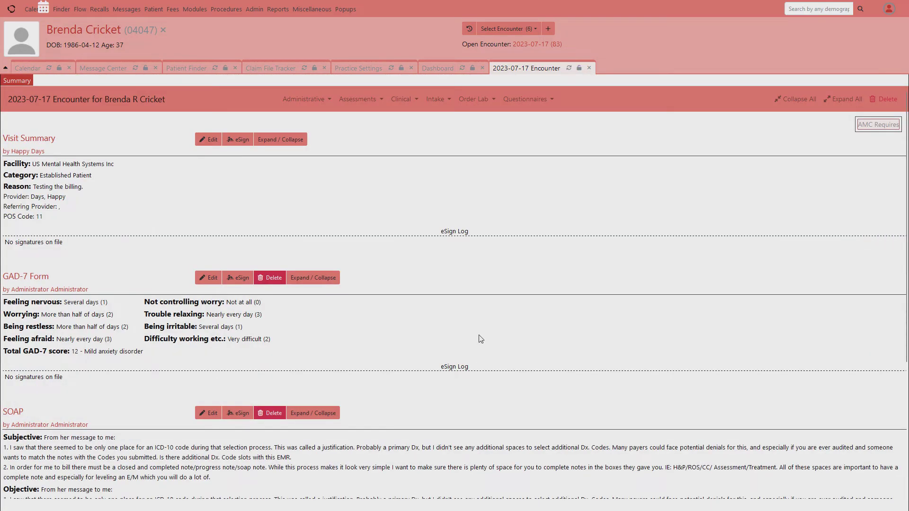
{"action": "left_click", "coordinate": [172, 9]}
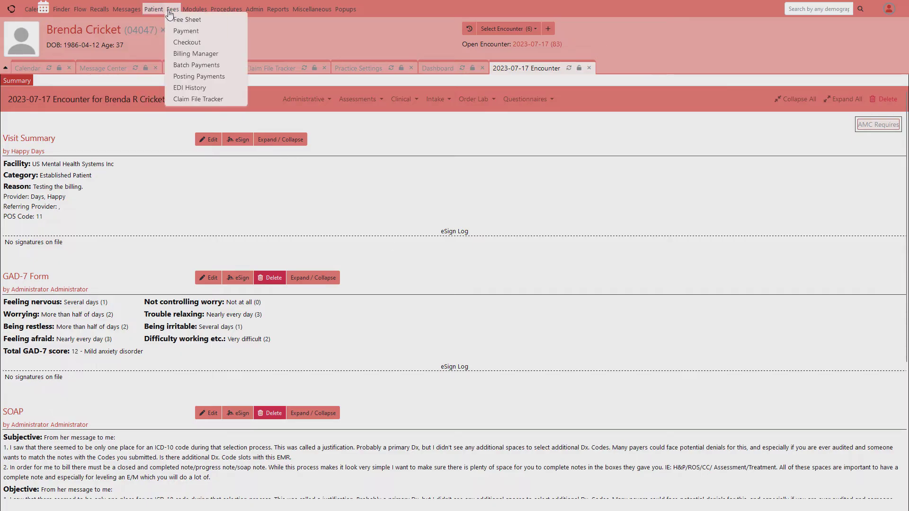
{"action": "left_click", "coordinate": [186, 55]}
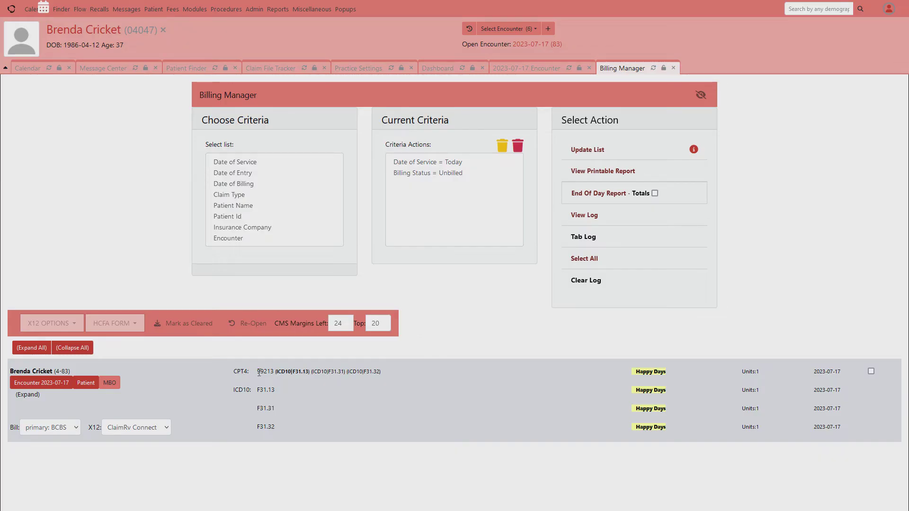
{"action": "left_click_drag", "start_coordinate": [259, 372], "coordinate": [274, 374]}
{"action": "right_click", "coordinate": [270, 373]}
Copy 99213, find it among CPT4 codes in the Codes list, and load it for editing
{"action": "left_click", "coordinate": [278, 387]}
{"action": "mouse_move", "coordinate": [254, 9]}
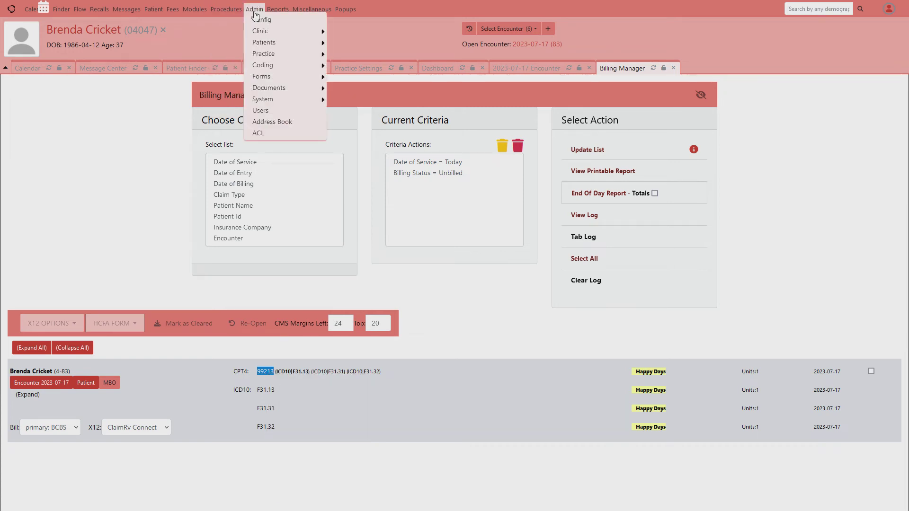
{"action": "mouse_move", "coordinate": [274, 67]}
{"action": "left_click", "coordinate": [341, 65]}
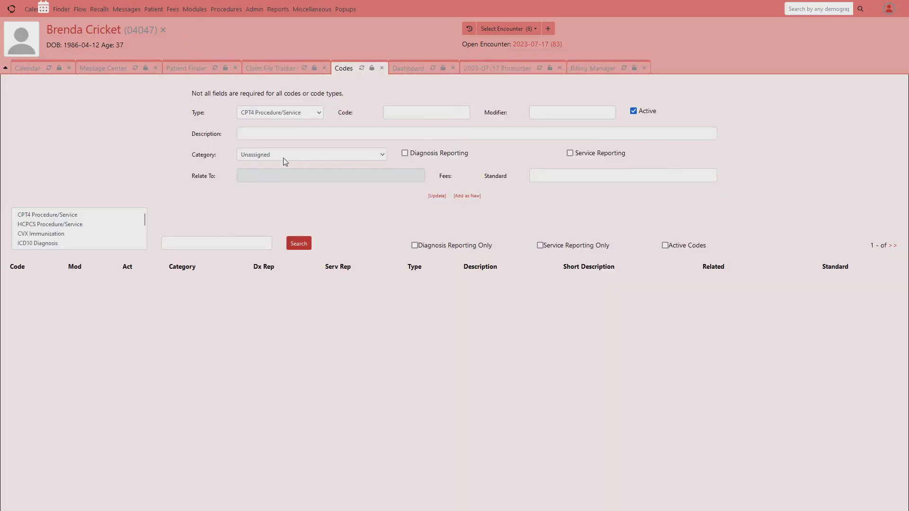
{"action": "left_click", "coordinate": [75, 216]}
{"action": "left_click", "coordinate": [194, 246]}
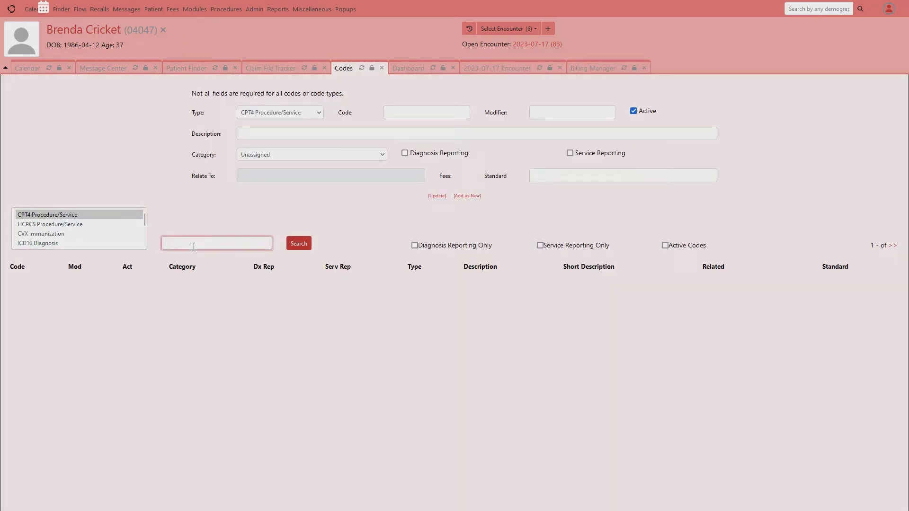
{"action": "type", "text": "99213"}
{"action": "left_click", "coordinate": [306, 245]}
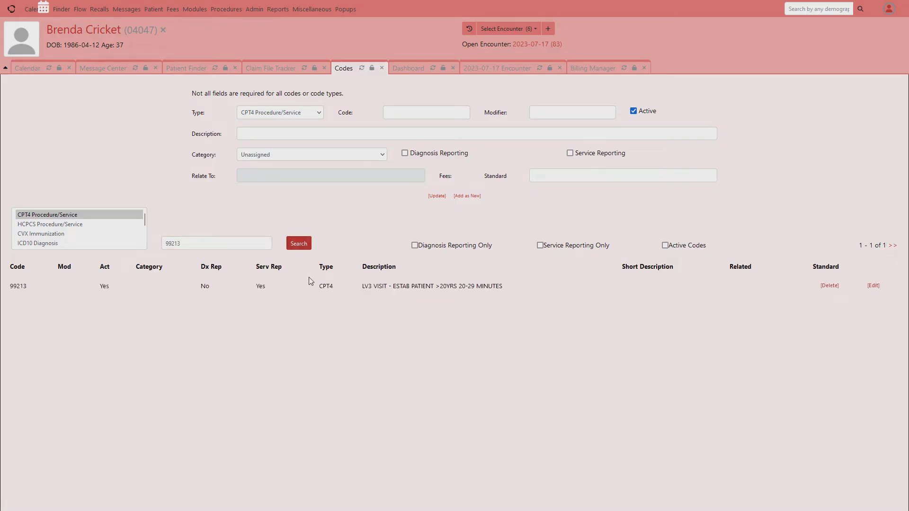
{"action": "left_click", "coordinate": [873, 286]}
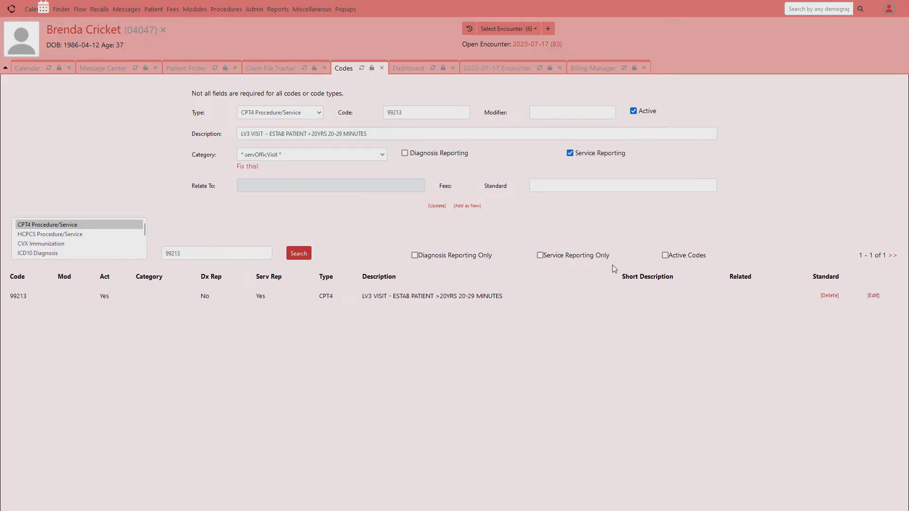
Set 99213's category to Unassigned with a 240 standard fee and update it
{"action": "left_click", "coordinate": [381, 154]}
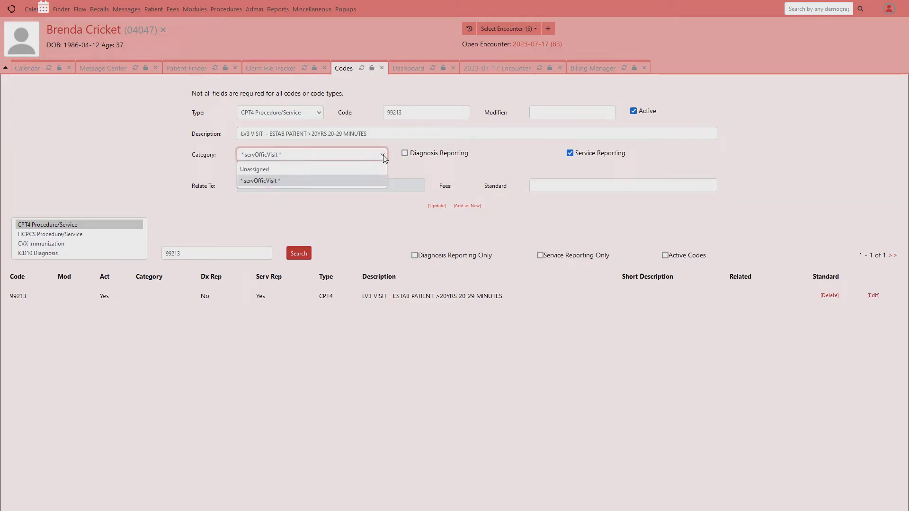
{"action": "left_click", "coordinate": [373, 169]}
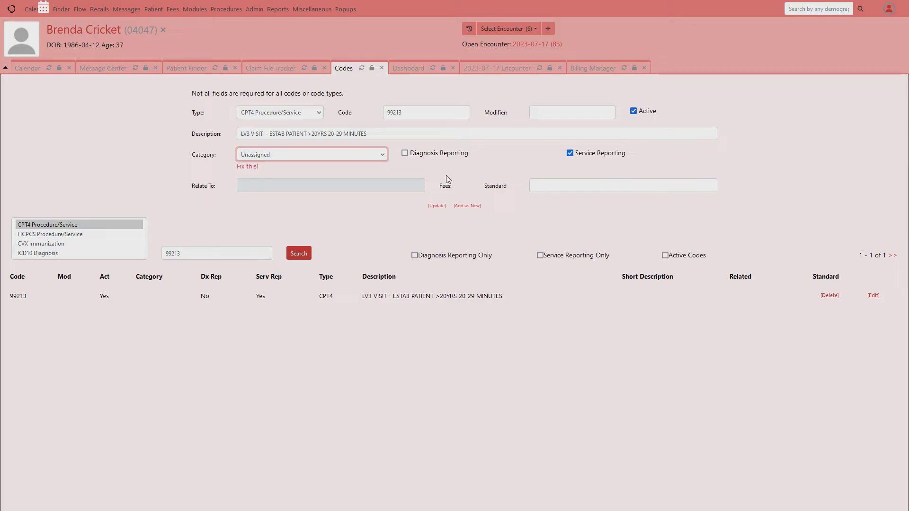
{"action": "left_click", "coordinate": [546, 188]}
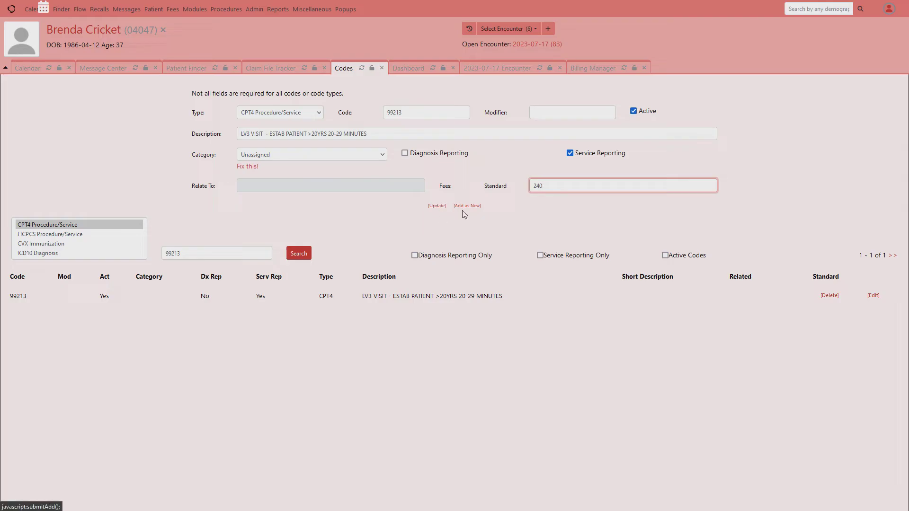
{"action": "left_click", "coordinate": [444, 208]}
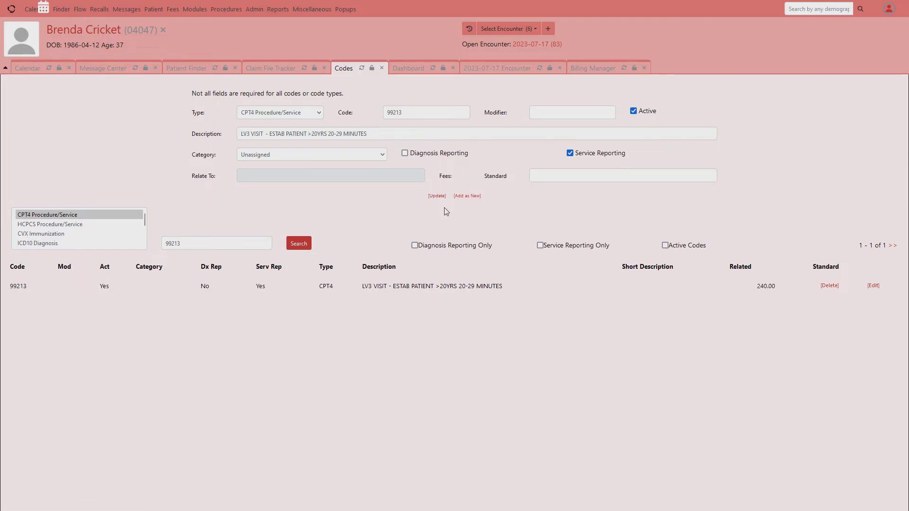
{"action": "double_click", "coordinate": [770, 288]}
{"action": "left_click", "coordinate": [583, 70]}
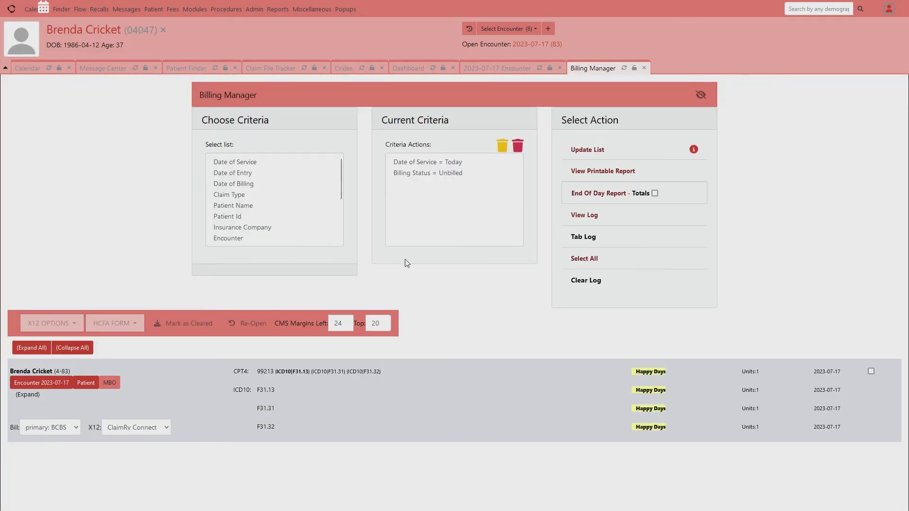
{"action": "left_click", "coordinate": [587, 150]}
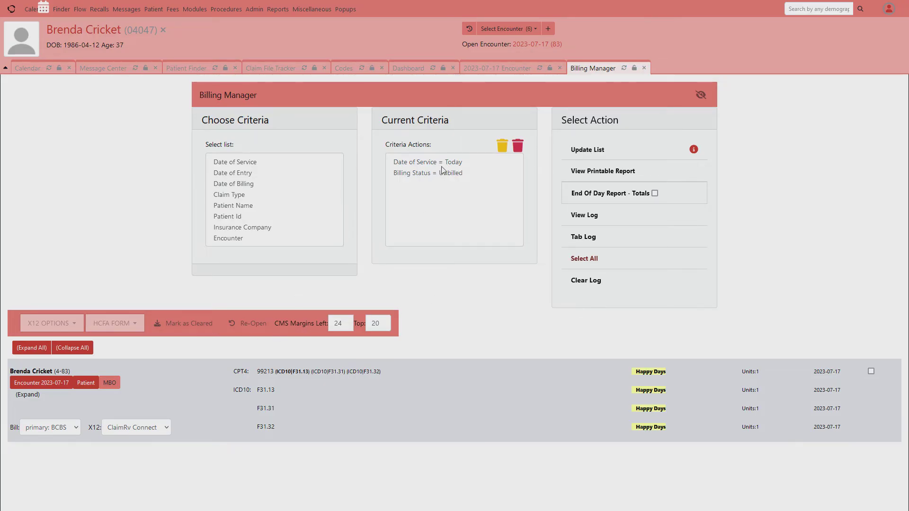
{"action": "left_click", "coordinate": [643, 68]}
{"action": "mouse_move", "coordinate": [192, 11]}
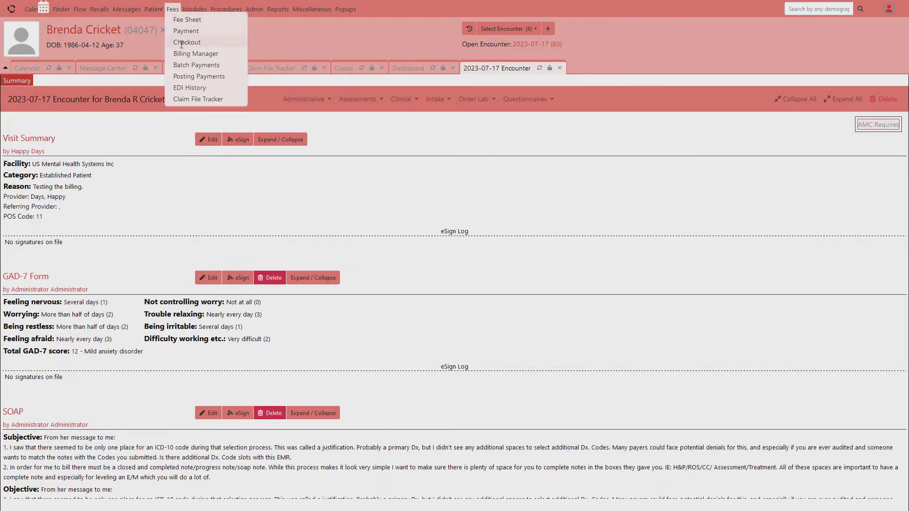
{"action": "left_click", "coordinate": [187, 54]}
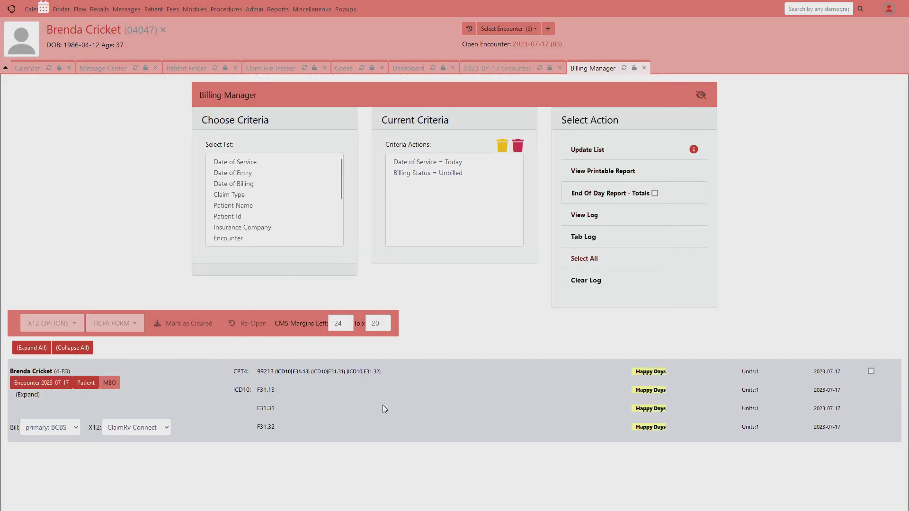
On the 2023-07-17 encounter's fee sheet, change the 99213 price from 0 to 240
{"action": "left_click", "coordinate": [485, 72]}
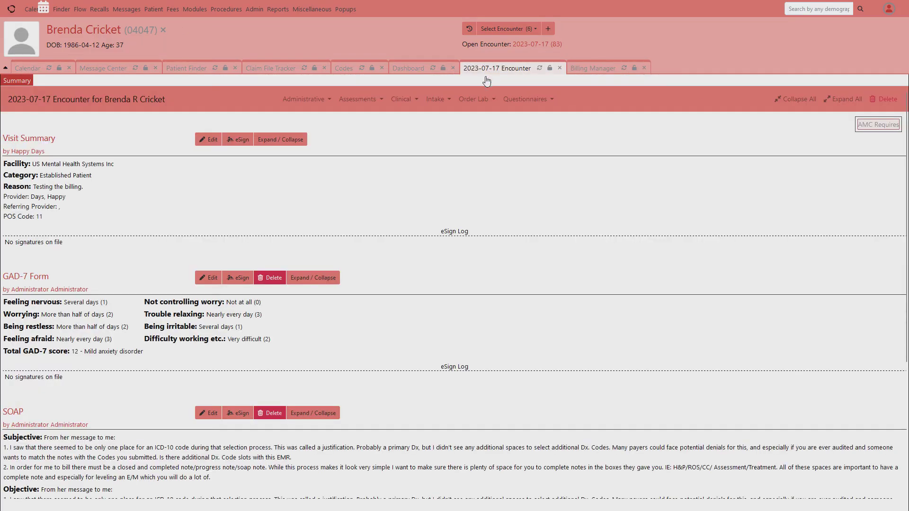
{"action": "left_click", "coordinate": [305, 99]}
{"action": "left_click", "coordinate": [313, 120]}
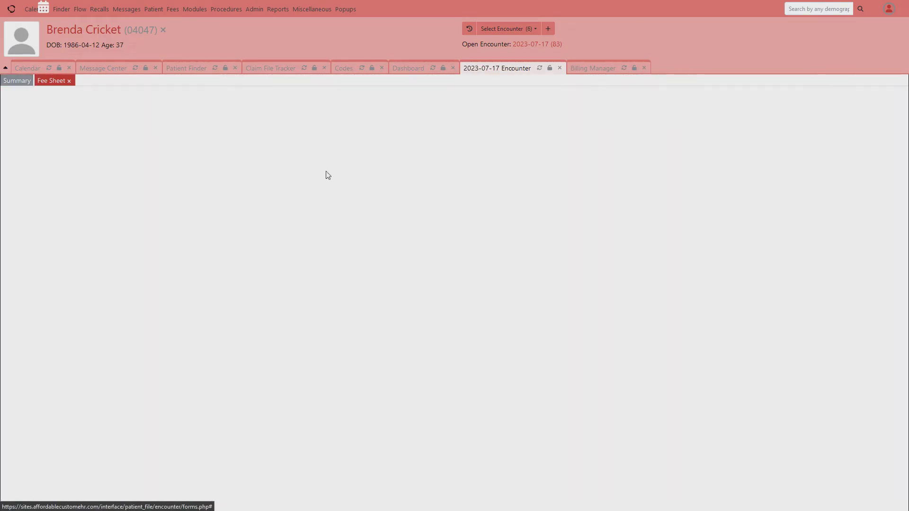
{"action": "scroll", "coordinate": [471, 364], "scroll_direction": "down", "scroll_amount": 1}
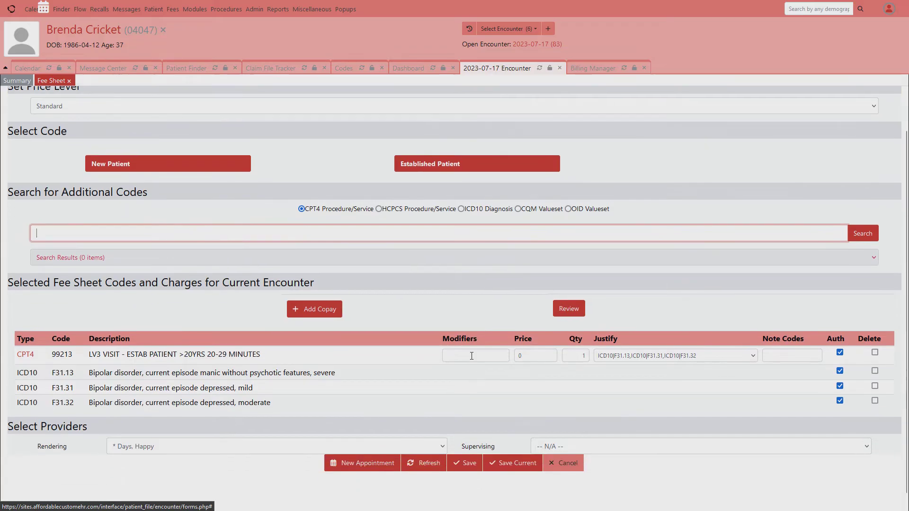
{"action": "left_click", "coordinate": [530, 359]}
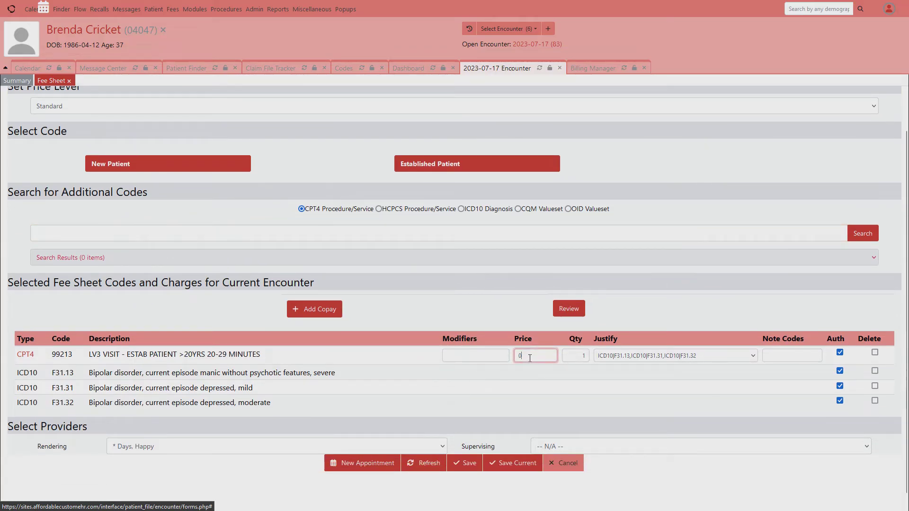
{"action": "key", "text": "BackSpace"}
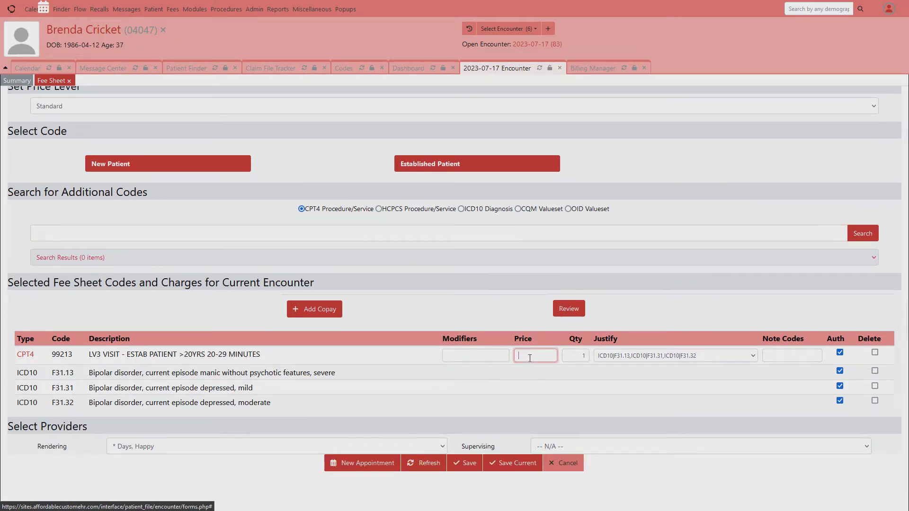
{"action": "type", "text": "240"}
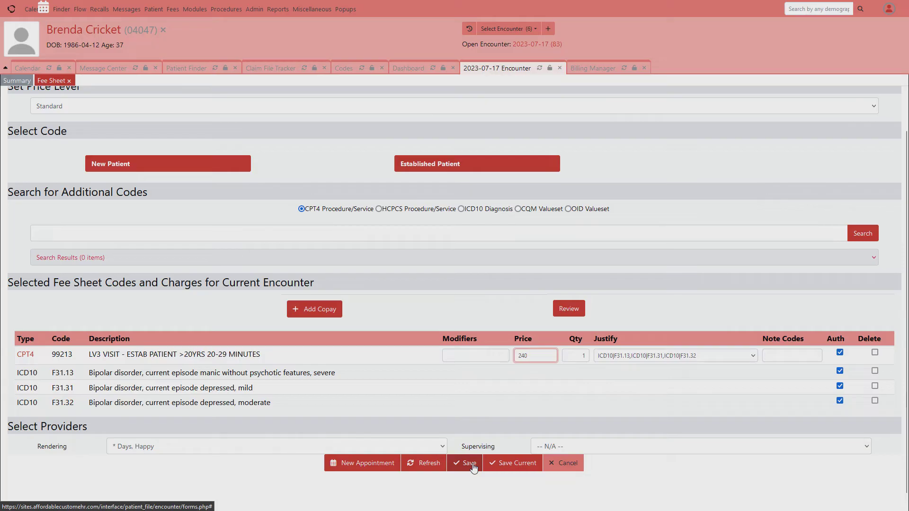
{"action": "left_click", "coordinate": [477, 356]}
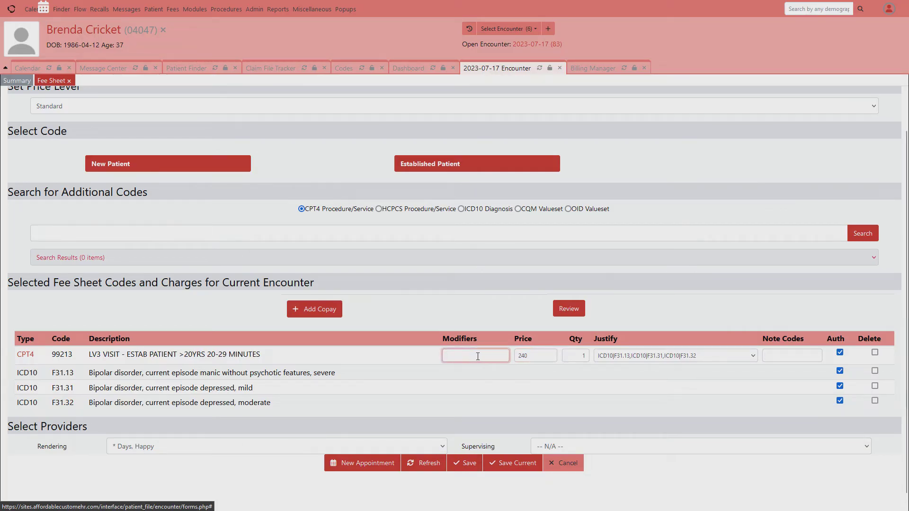
Save the fee sheet and refresh the Billing Manager so 99213 shows 240.00
{"action": "left_click", "coordinate": [469, 464]}
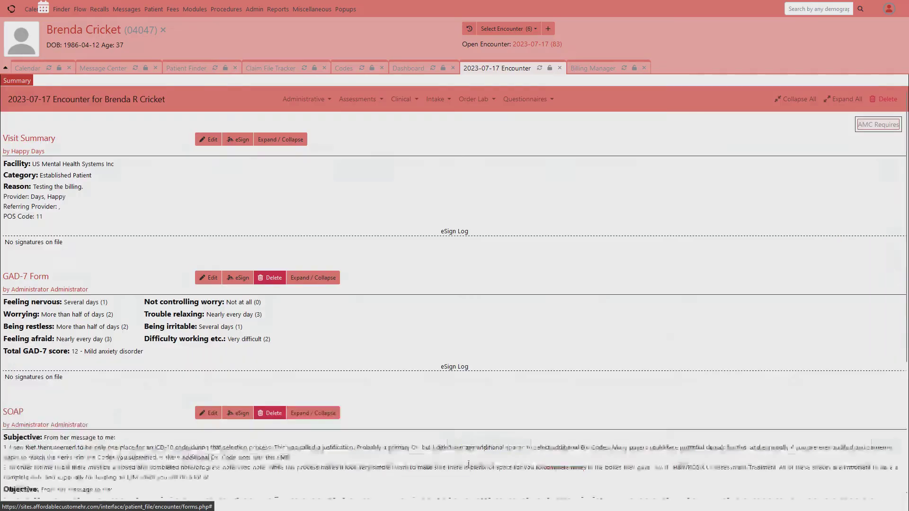
{"action": "left_click", "coordinate": [594, 68]}
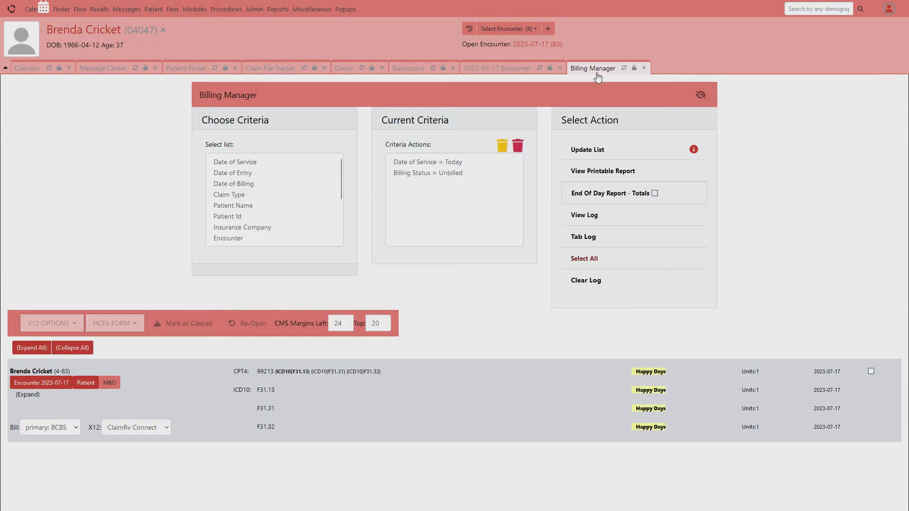
{"action": "left_click", "coordinate": [602, 150]}
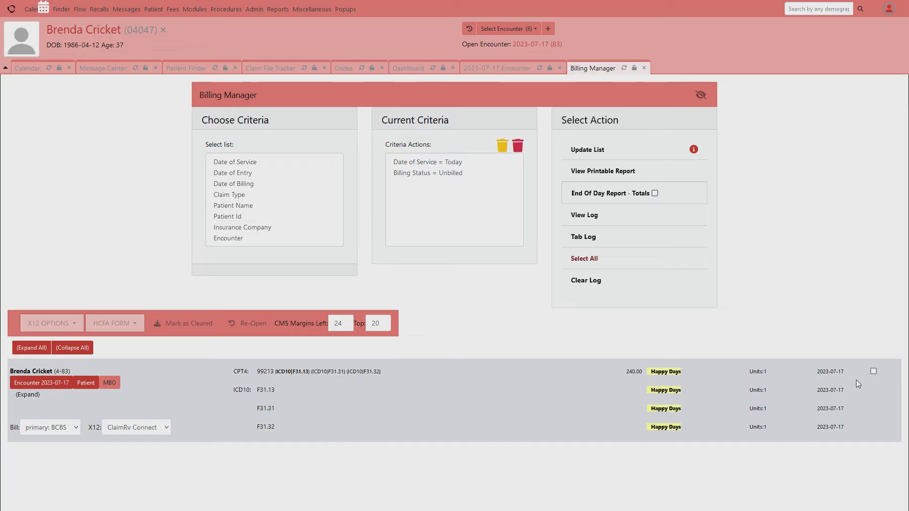
Mark the 2023-07-17 claim and run an X12 validate-only dry run, checking the empty log
{"action": "left_click", "coordinate": [873, 372]}
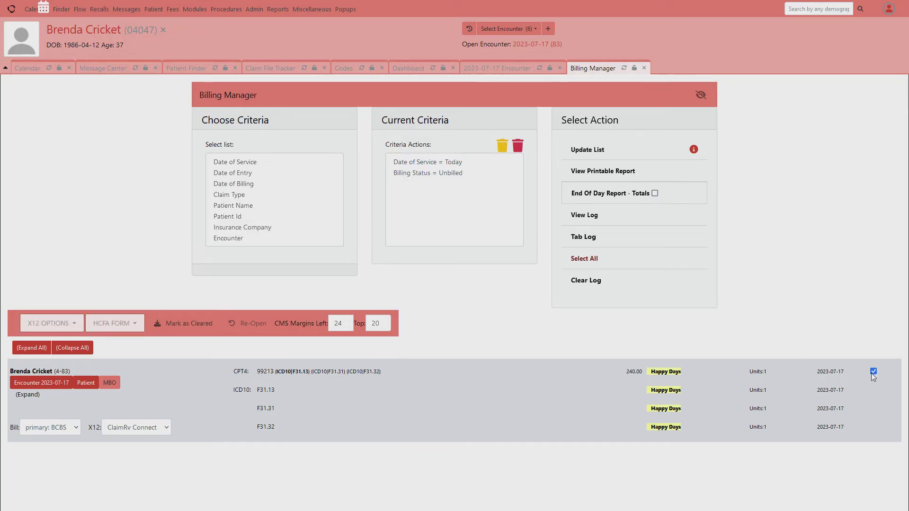
{"action": "left_click", "coordinate": [56, 323]}
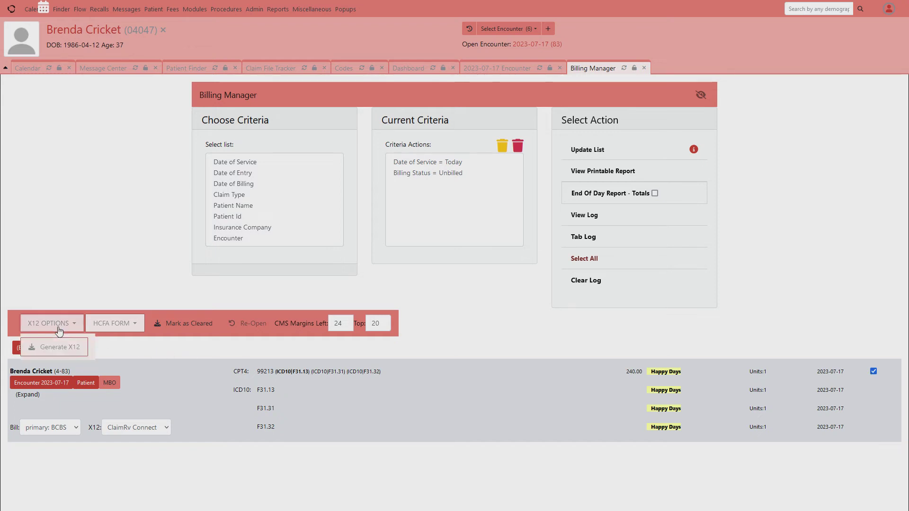
{"action": "left_click", "coordinate": [67, 351]}
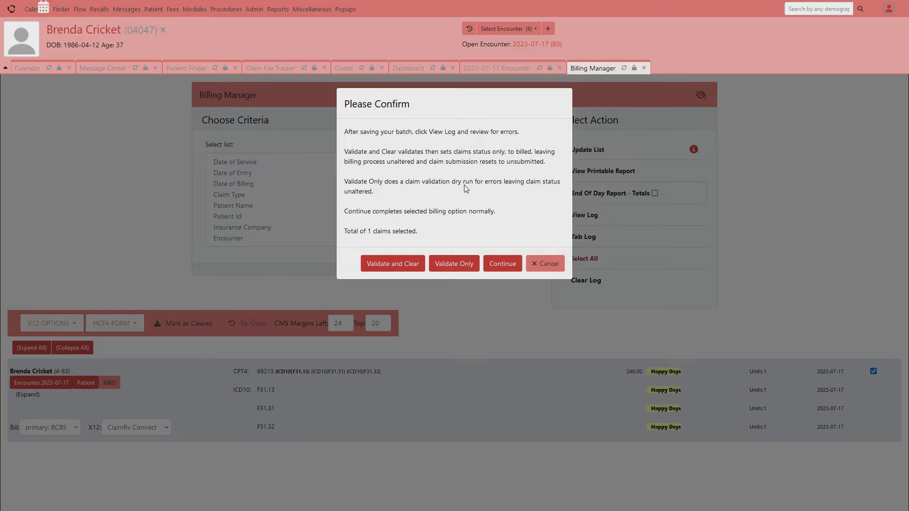
{"action": "left_click", "coordinate": [458, 268]}
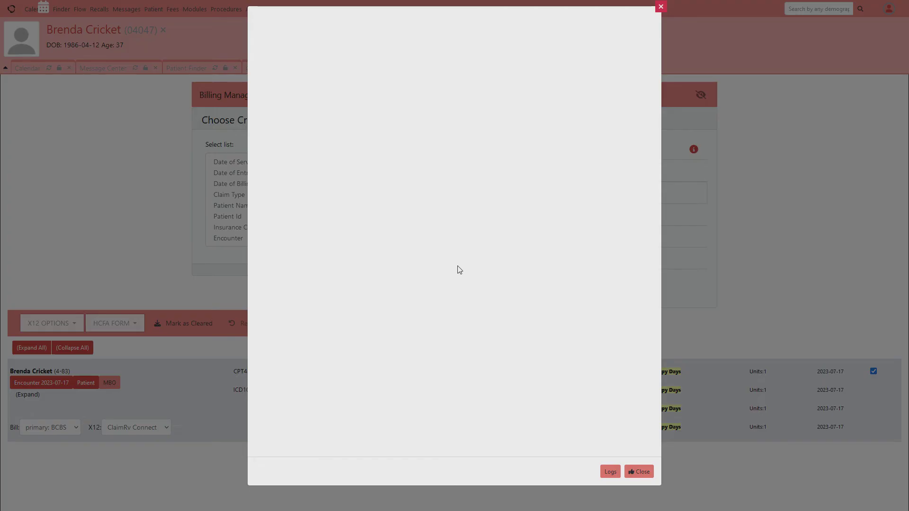
{"action": "left_click", "coordinate": [610, 472]}
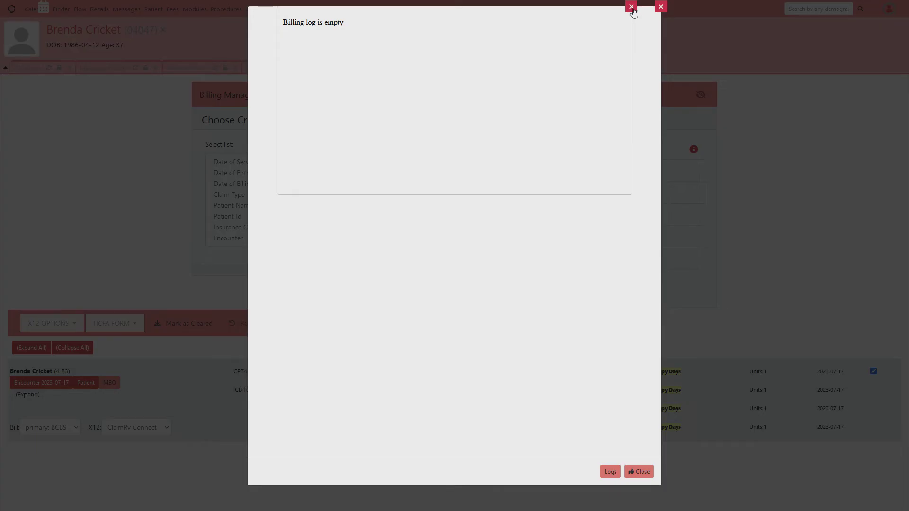
{"action": "left_click", "coordinate": [631, 7]}
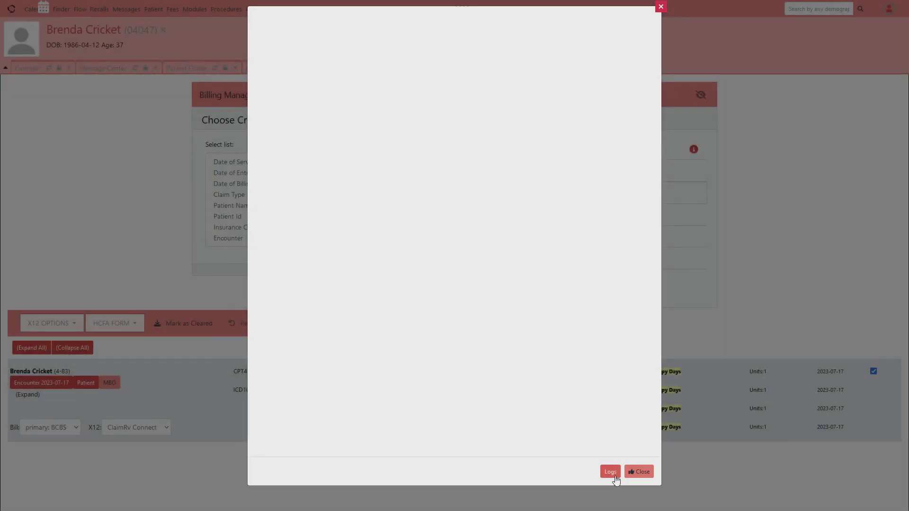
{"action": "left_click", "coordinate": [631, 471]}
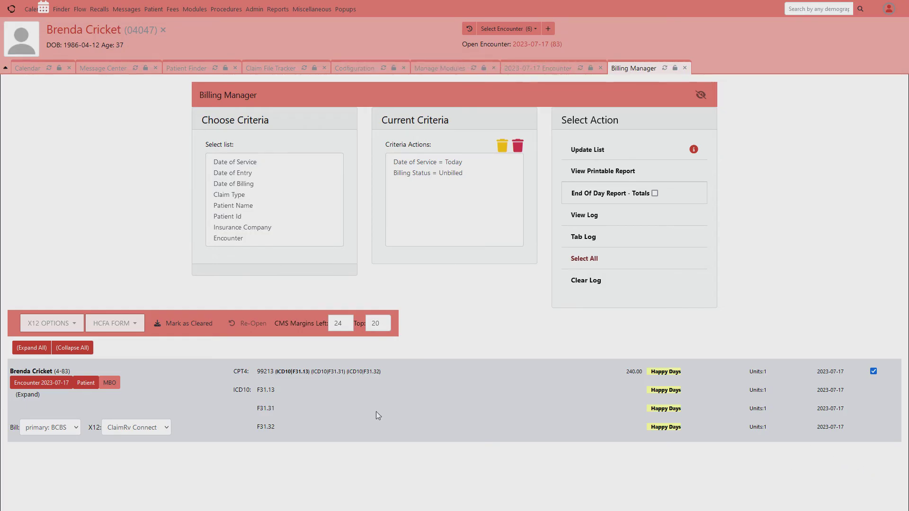
Re-run the X12 validate-only check on the claim, review the empty billing log, and close the results
{"action": "left_click", "coordinate": [62, 324]}
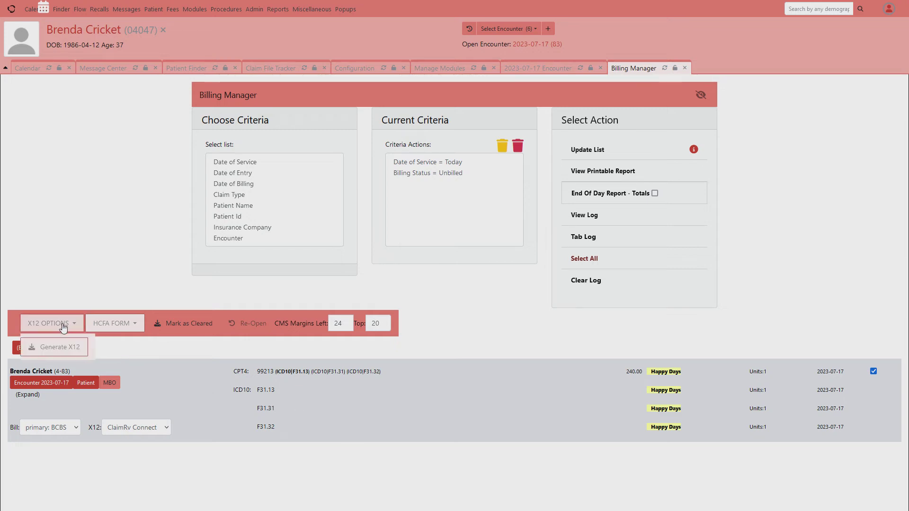
{"action": "left_click", "coordinate": [60, 348]}
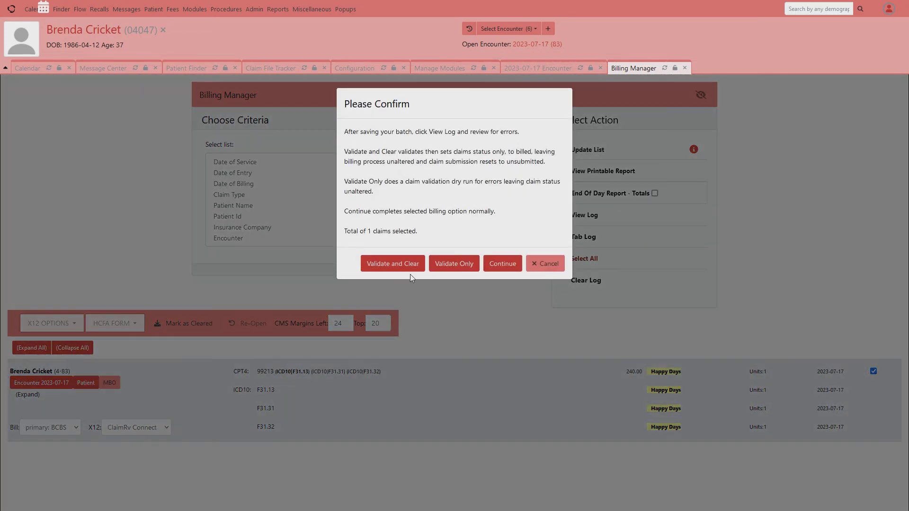
{"action": "left_click", "coordinate": [451, 263]}
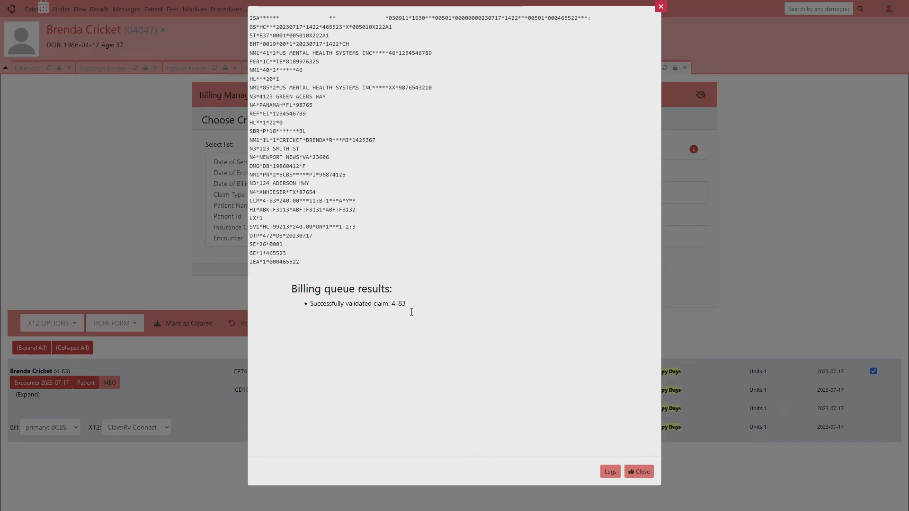
{"action": "left_click", "coordinate": [606, 471]}
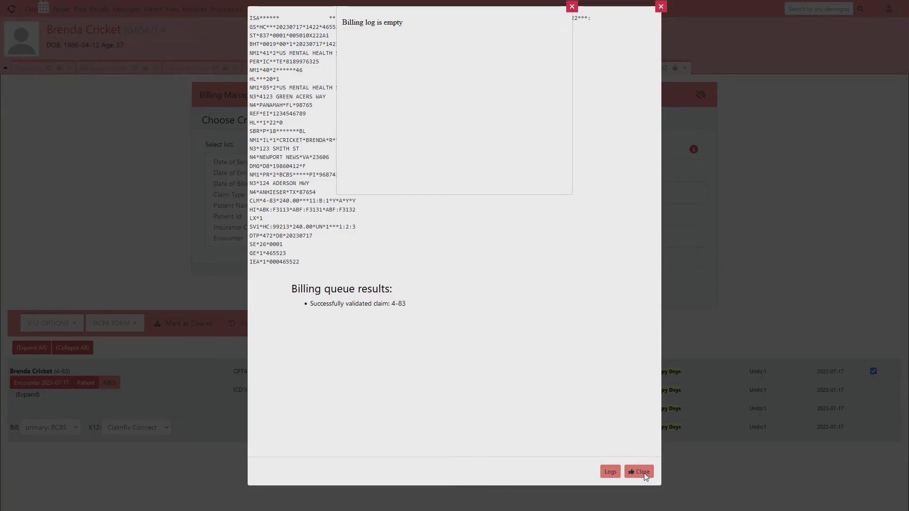
{"action": "left_click", "coordinate": [572, 6]}
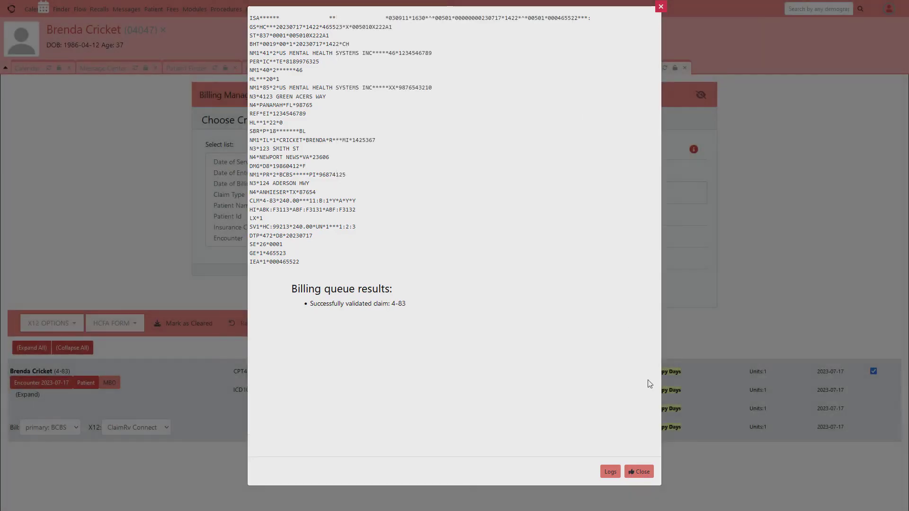
{"action": "left_click", "coordinate": [646, 473]}
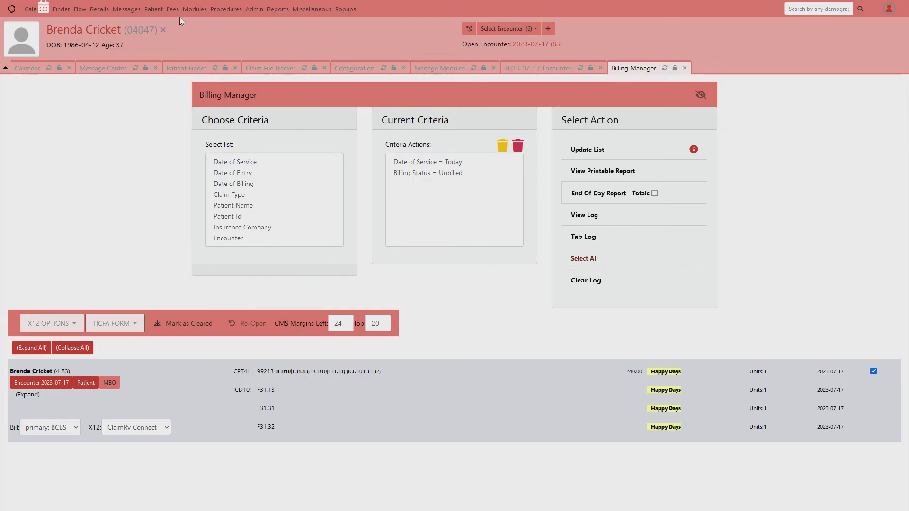
Look over the Claim File Tracker's list of generated claim files
{"action": "mouse_move", "coordinate": [173, 10]}
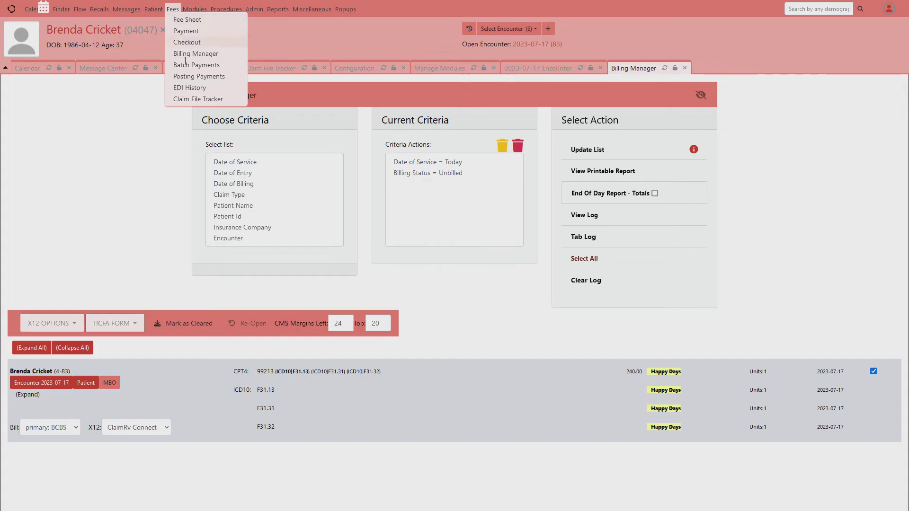
{"action": "left_click", "coordinate": [190, 99]}
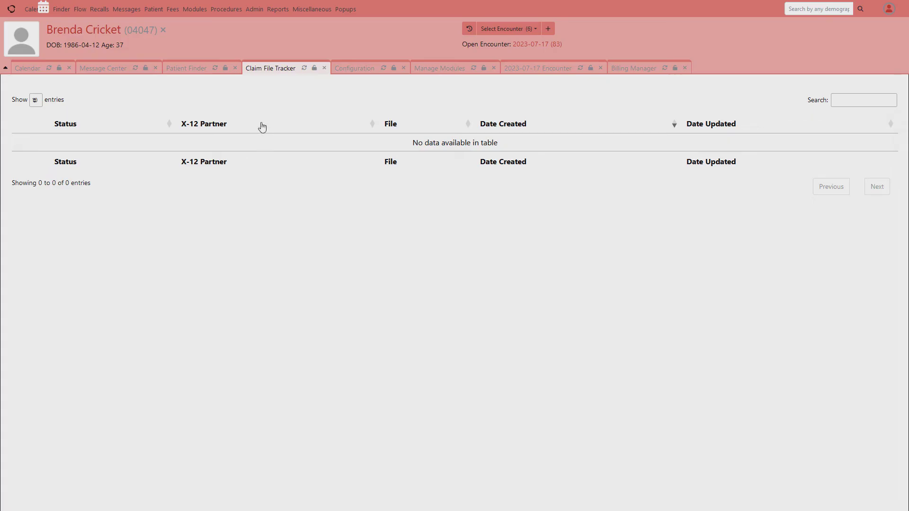
{"action": "left_click", "coordinate": [616, 70]}
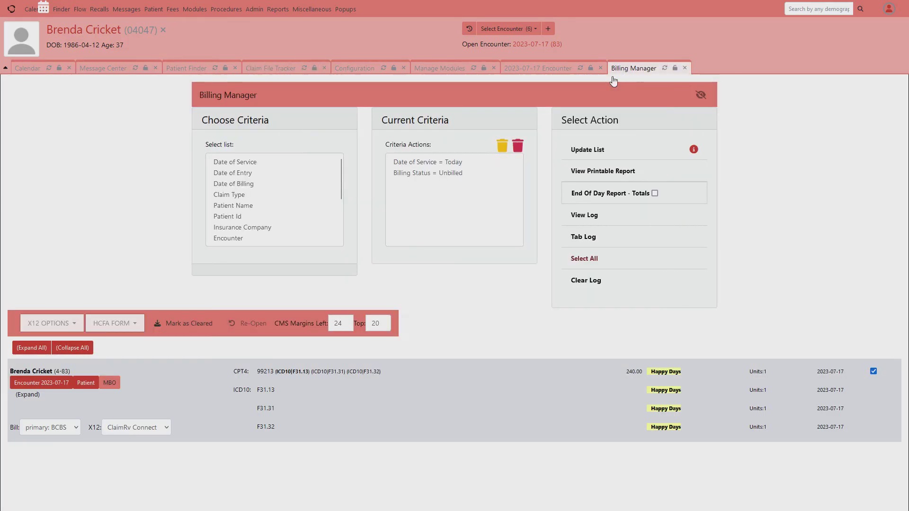
Generate the X12 claim file for claim 4-83 with normal billing, then check the empty billing log
{"action": "left_click", "coordinate": [71, 326]}
{"action": "left_click", "coordinate": [78, 354]}
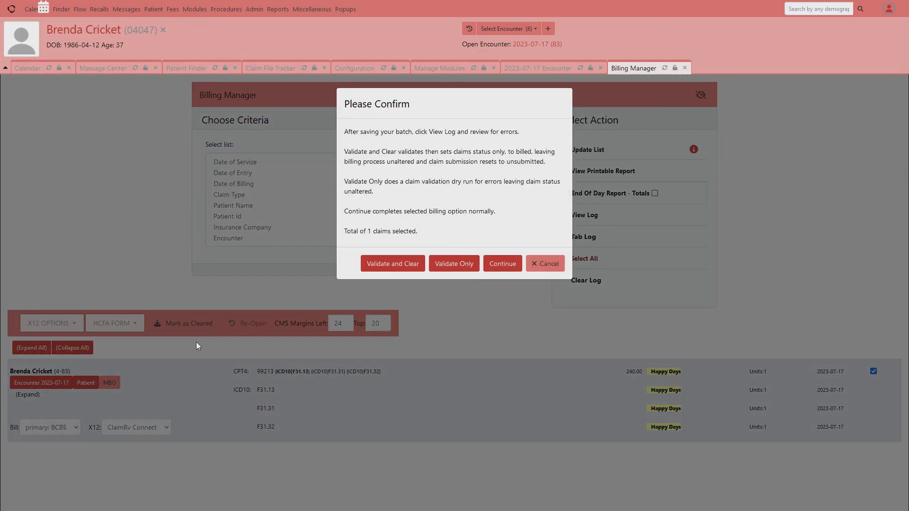
{"action": "left_click", "coordinate": [503, 264]}
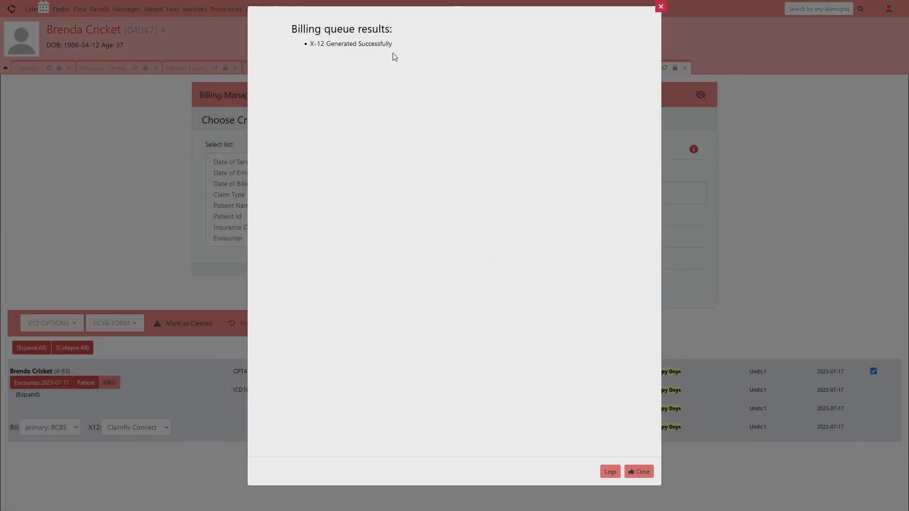
{"action": "left_click_drag", "start_coordinate": [391, 48], "coordinate": [317, 57]}
{"action": "left_click", "coordinate": [343, 59]}
{"action": "left_click", "coordinate": [608, 471]}
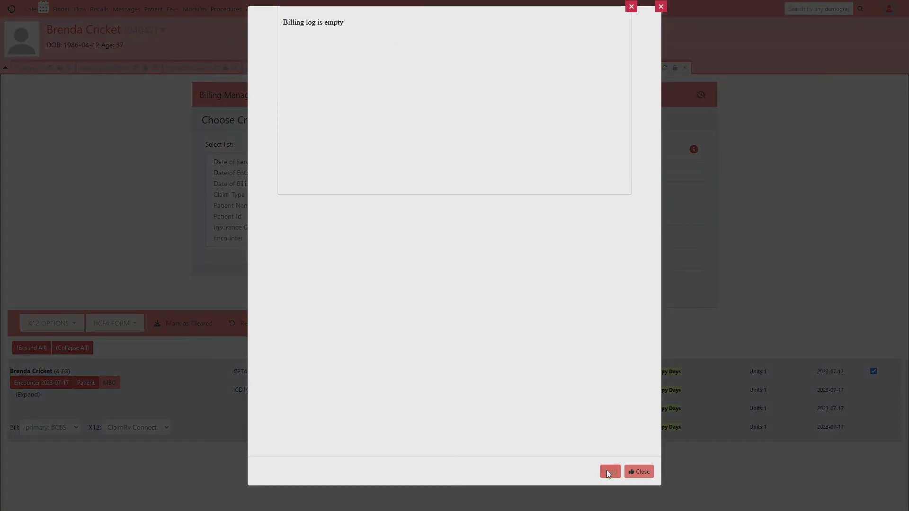
{"action": "left_click", "coordinate": [630, 6]}
{"action": "left_click", "coordinate": [639, 472]}
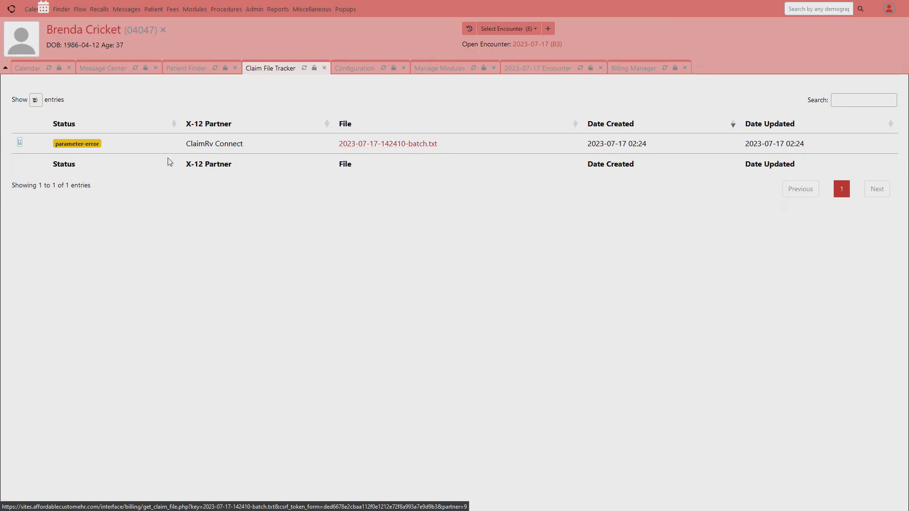
{"action": "left_click_drag", "start_coordinate": [111, 149], "coordinate": [54, 150]}
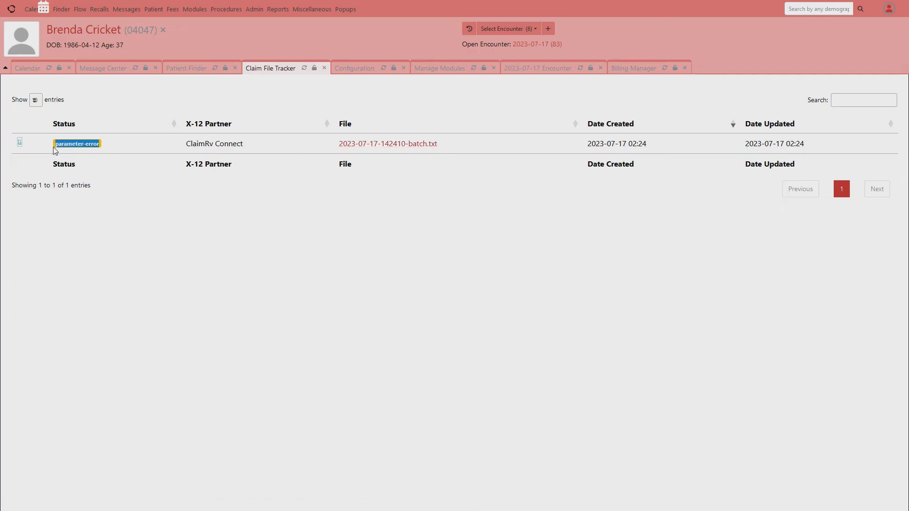
{"action": "left_click", "coordinate": [114, 150]}
{"action": "left_click", "coordinate": [388, 144]}
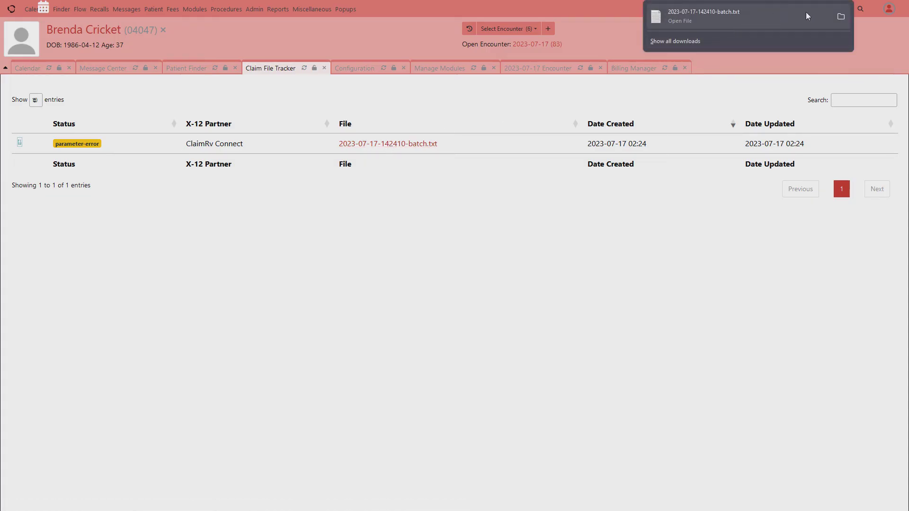
{"action": "left_click", "coordinate": [737, 13]}
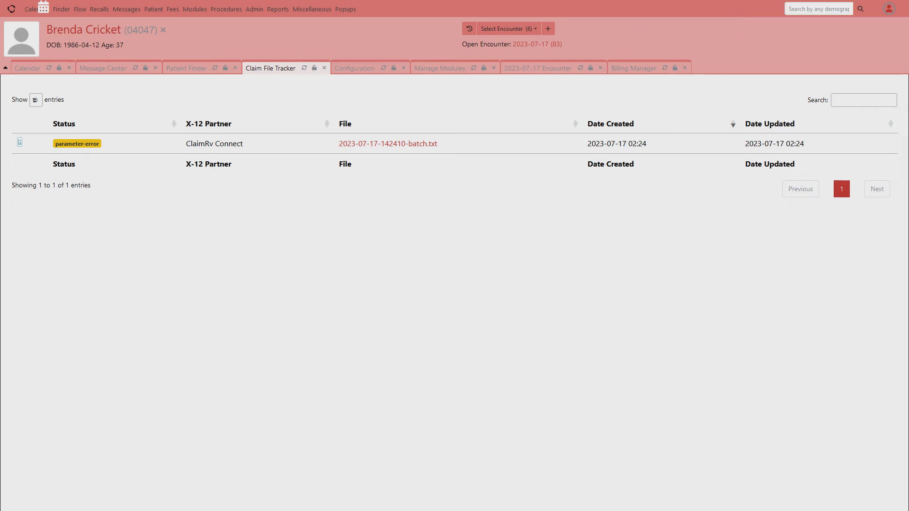
Center the Notepad window with the X12 batch text, then close it
{"action": "left_click_drag", "start_coordinate": [548, 113], "coordinate": [518, 103]}
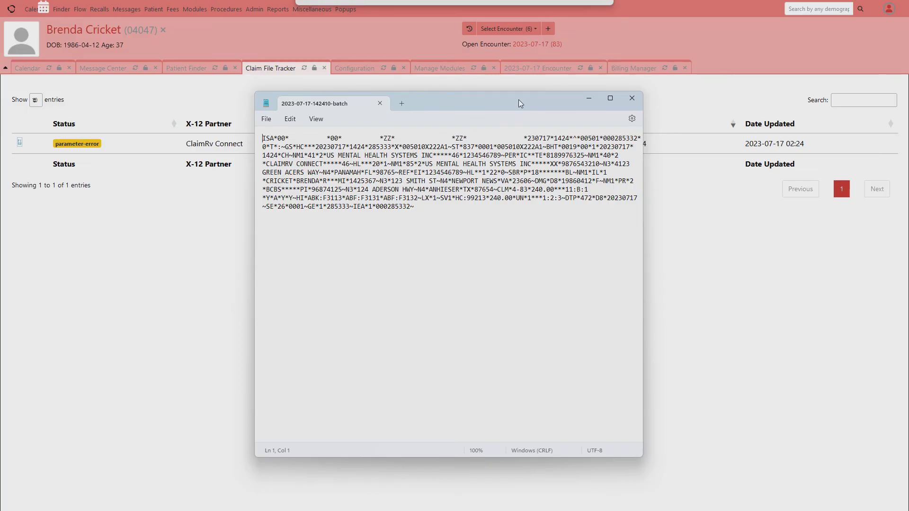
{"action": "key", "text": "alt+Tab"}
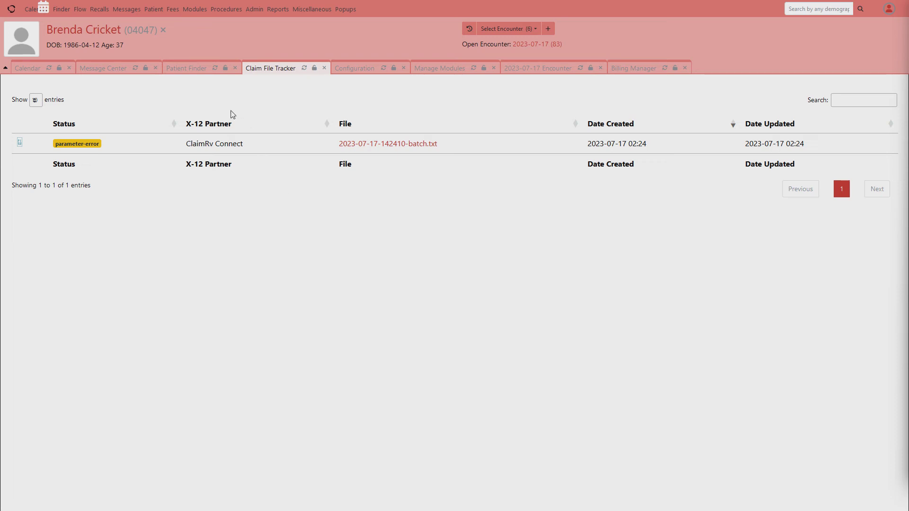
View the Batch Payments entry page, then its ERA Posting and Search Payment subtabs
{"action": "left_click", "coordinate": [173, 10]}
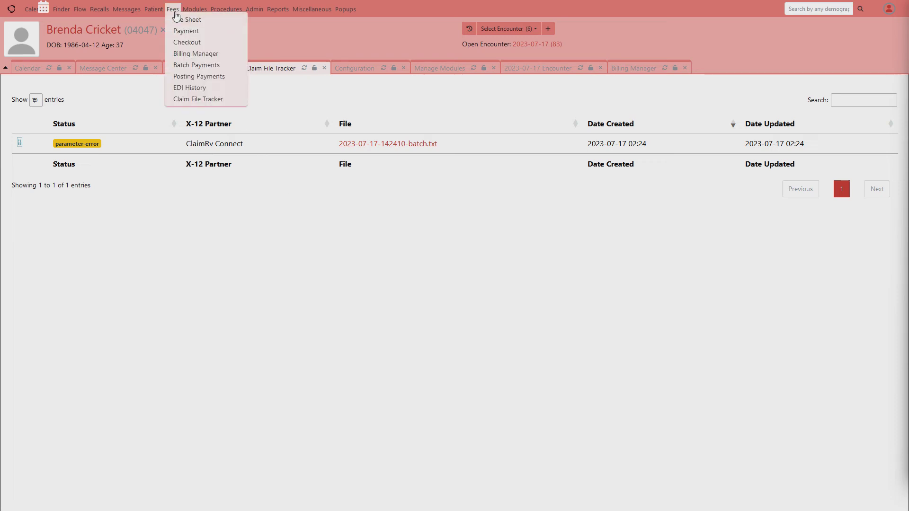
{"action": "left_click", "coordinate": [195, 65]}
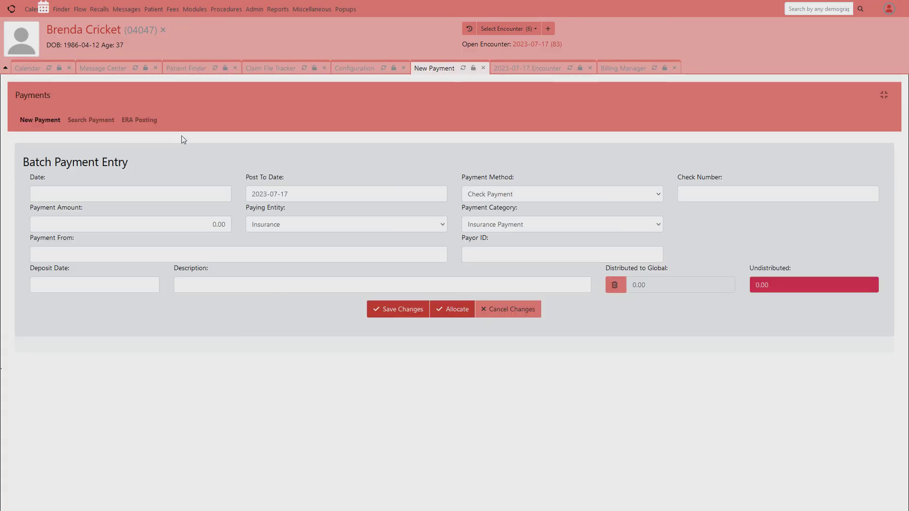
{"action": "left_click", "coordinate": [150, 122]}
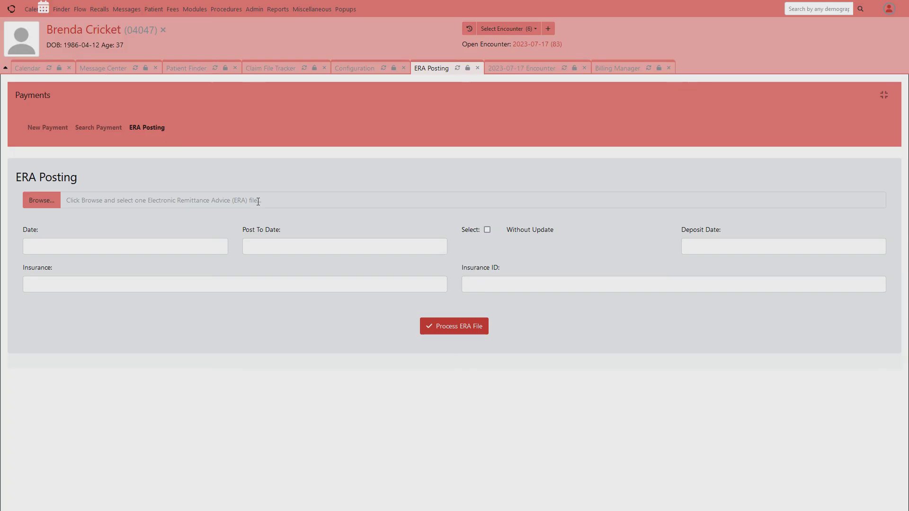
{"action": "left_click", "coordinate": [116, 135]}
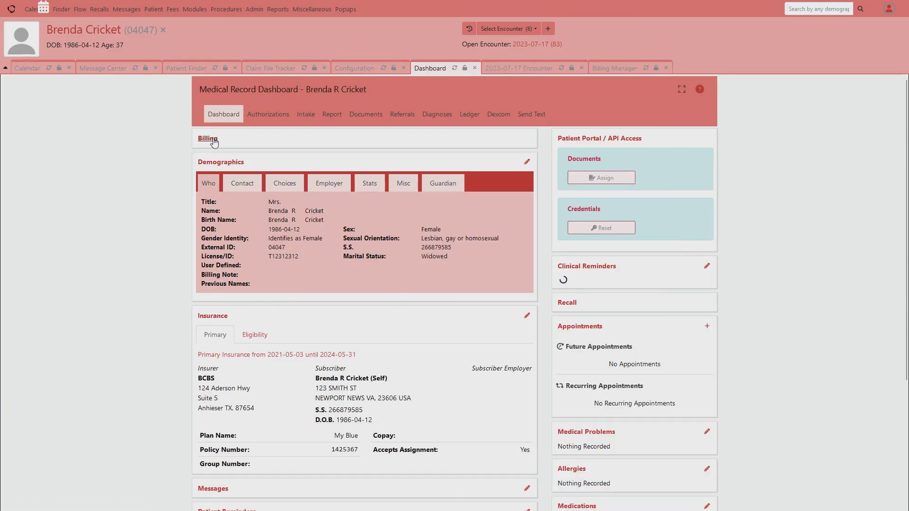
{"action": "left_click", "coordinate": [208, 140]}
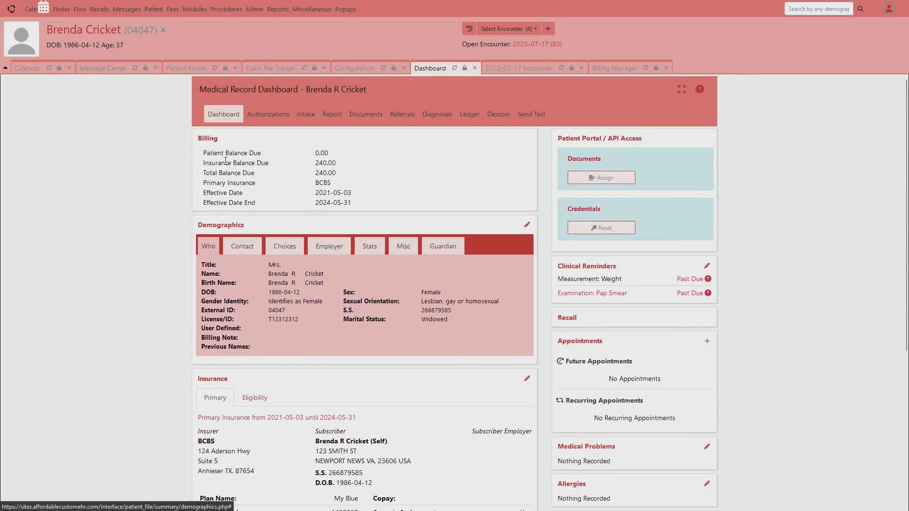
{"action": "left_click_drag", "start_coordinate": [354, 198], "coordinate": [226, 163]}
{"action": "left_click", "coordinate": [227, 163]}
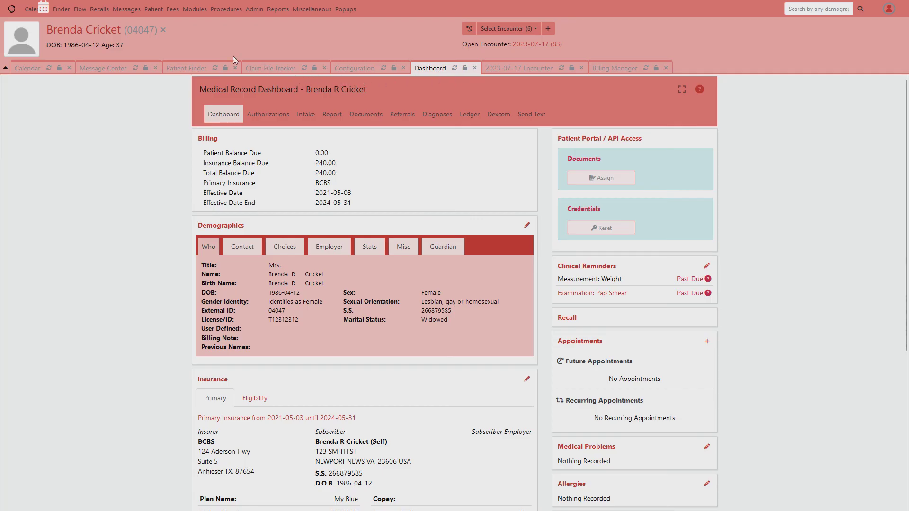
{"action": "left_click", "coordinate": [172, 9]}
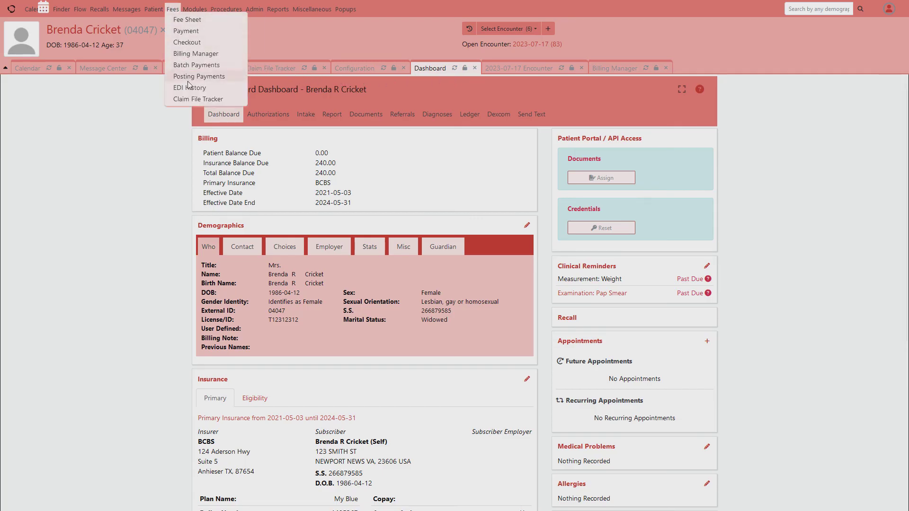
Open Batch Payments and Posting Payments, switching the EOB posting page to ERA Upload
{"action": "left_click", "coordinate": [196, 67]}
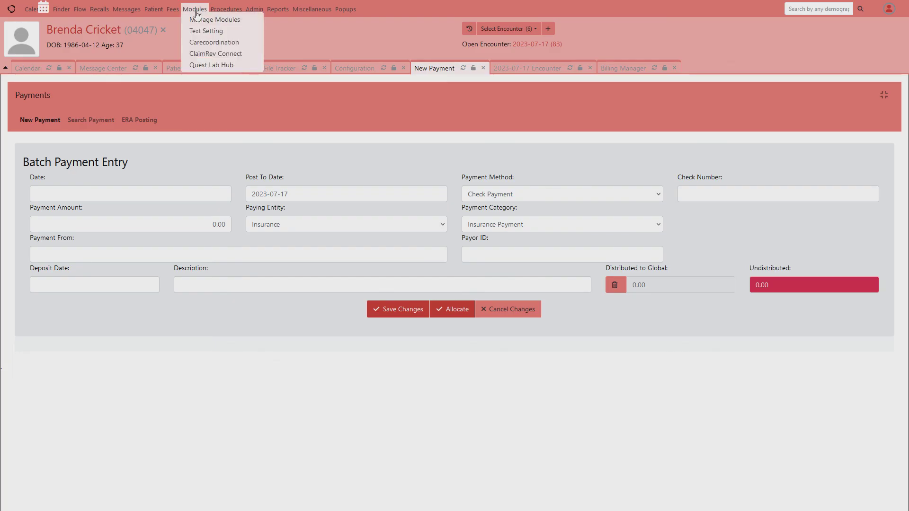
{"action": "mouse_move", "coordinate": [174, 10]}
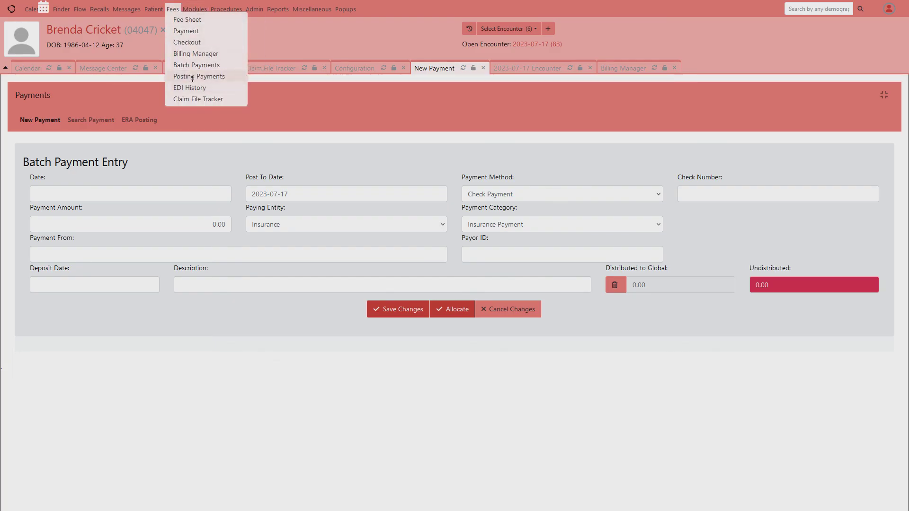
{"action": "left_click", "coordinate": [192, 77]}
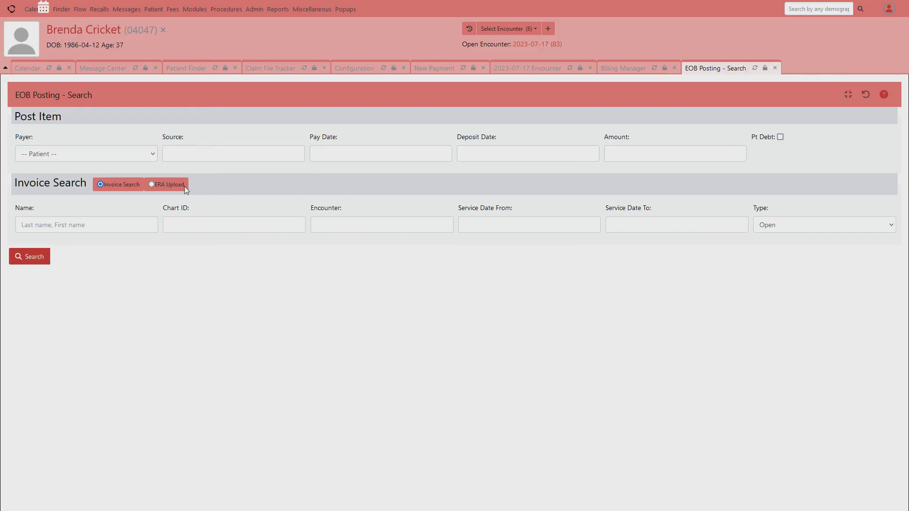
{"action": "left_click", "coordinate": [153, 184]}
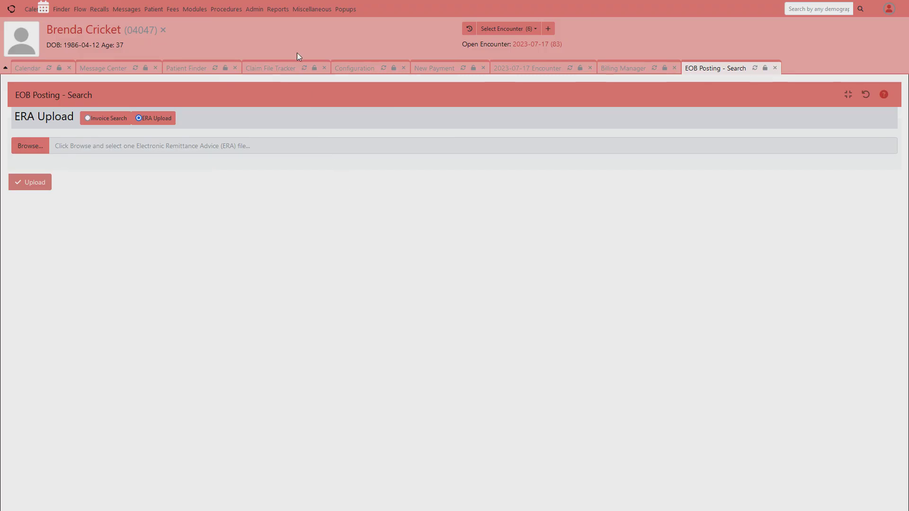
Open the Collections and Aging report and review its 3 aging columns of 30 days
{"action": "left_click", "coordinate": [278, 9]}
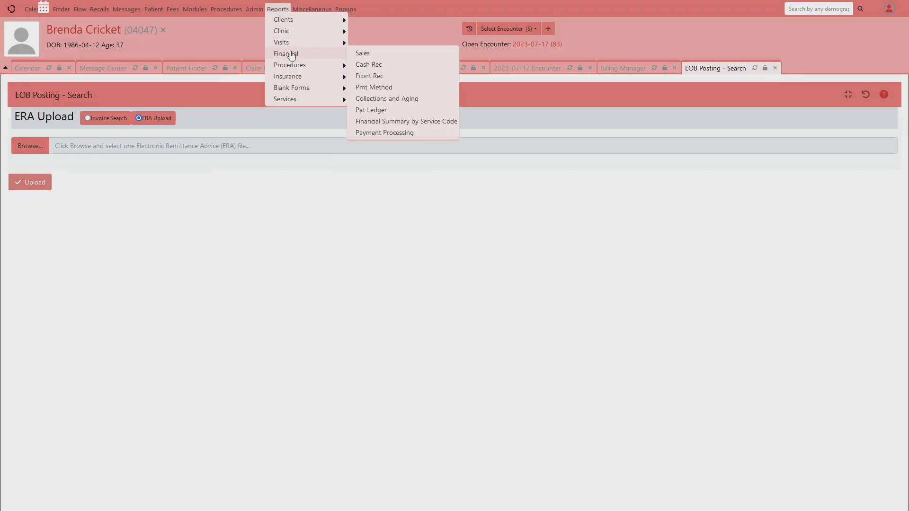
{"action": "left_click", "coordinate": [413, 99]}
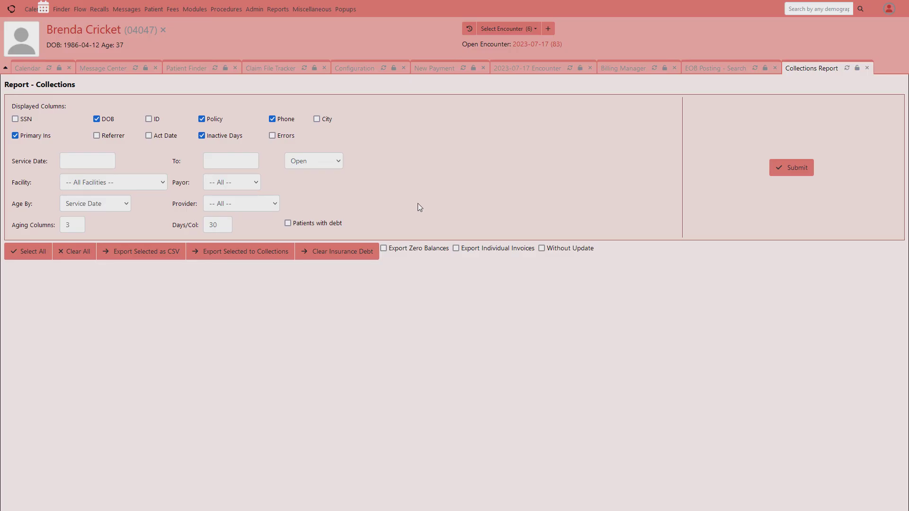
{"action": "left_click_drag", "start_coordinate": [84, 222], "coordinate": [68, 222]}
{"action": "left_click", "coordinate": [209, 226]}
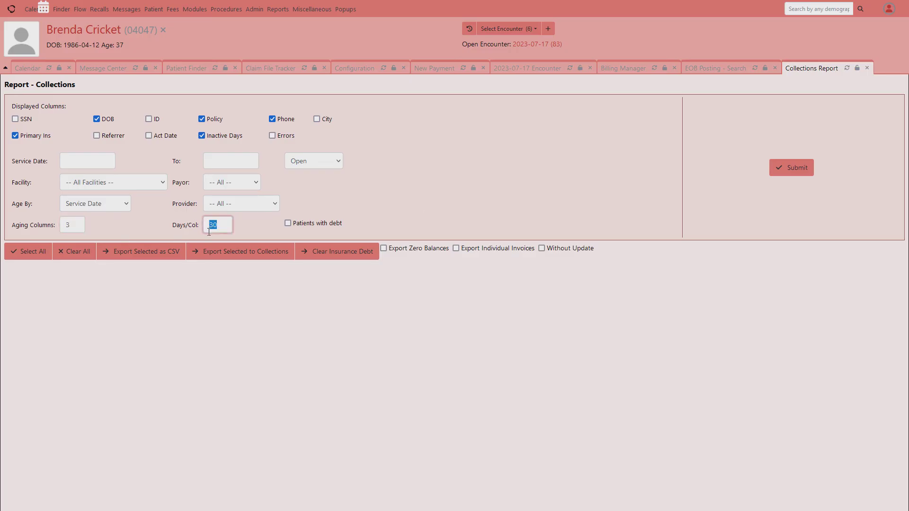